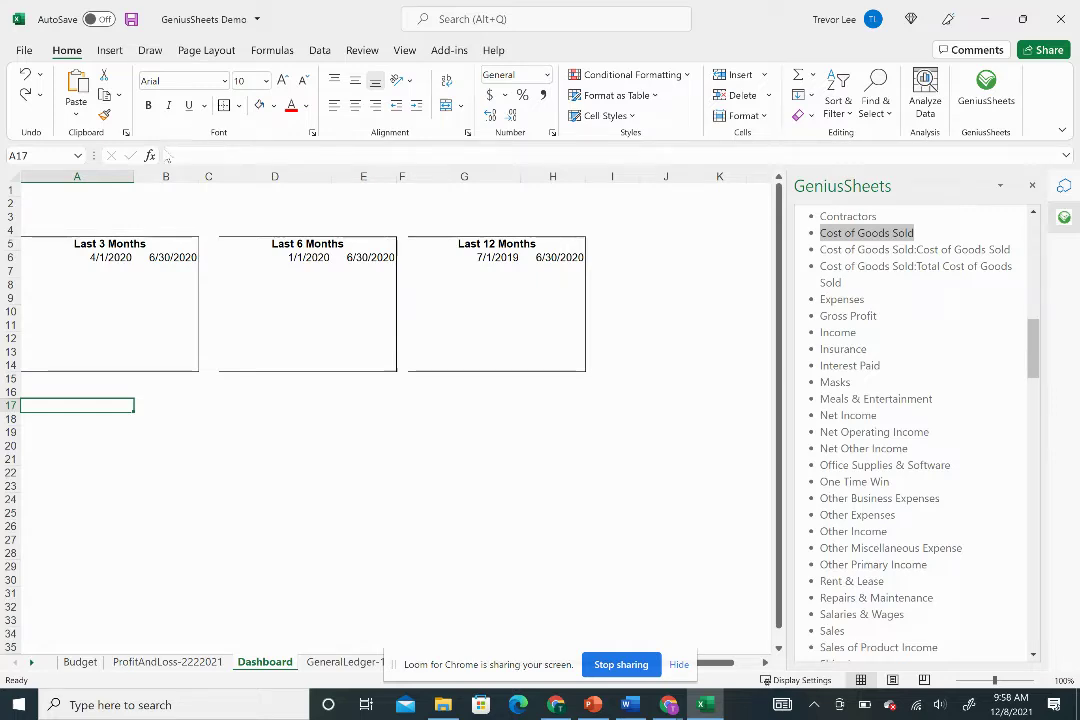
Label A7 'Total Sales' and enter =GS.IS(A7,A6,B6) in B7, giving $7,662.34
click(40, 270)
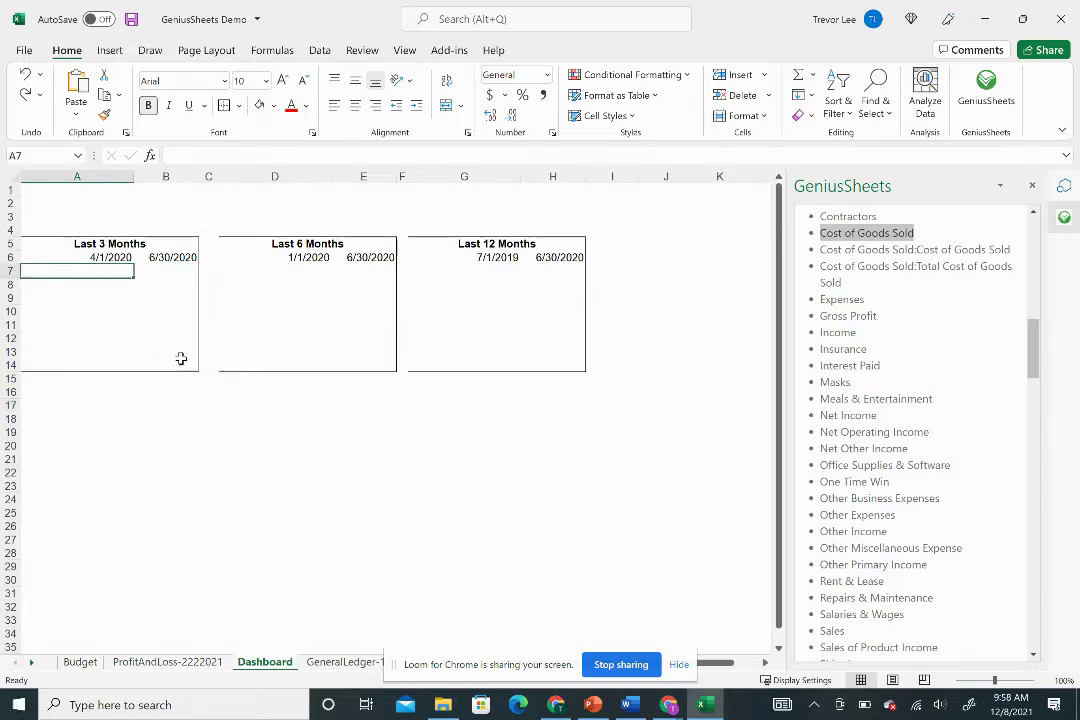
text(Total Sal)
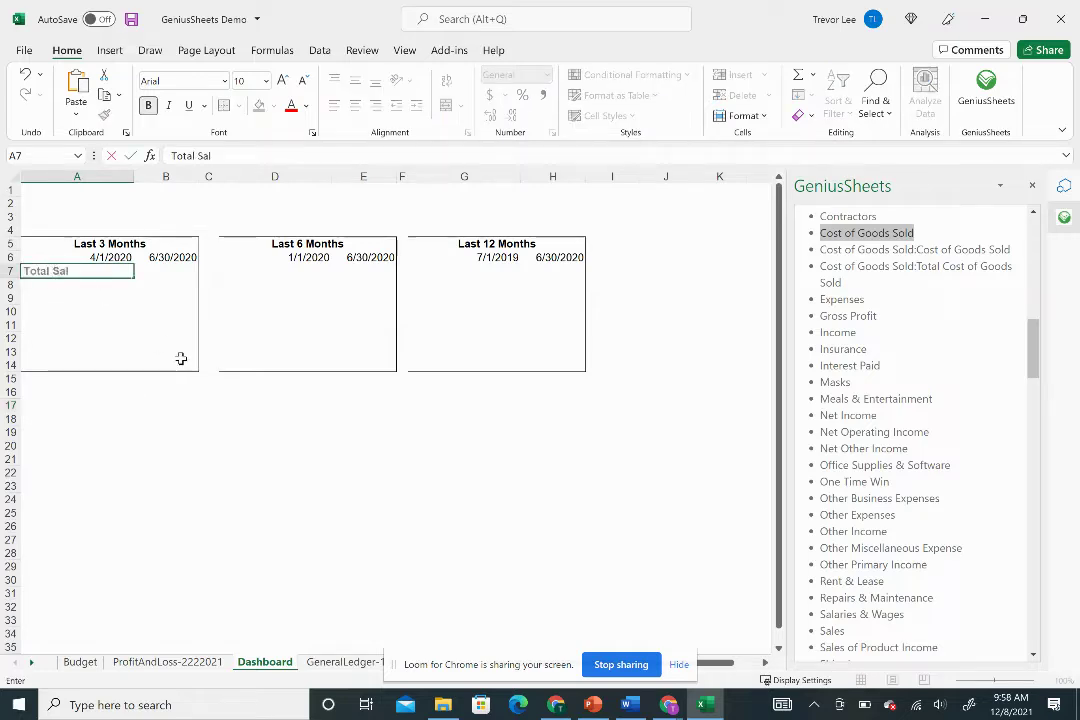
text(es)
key(Tab)
text(=)
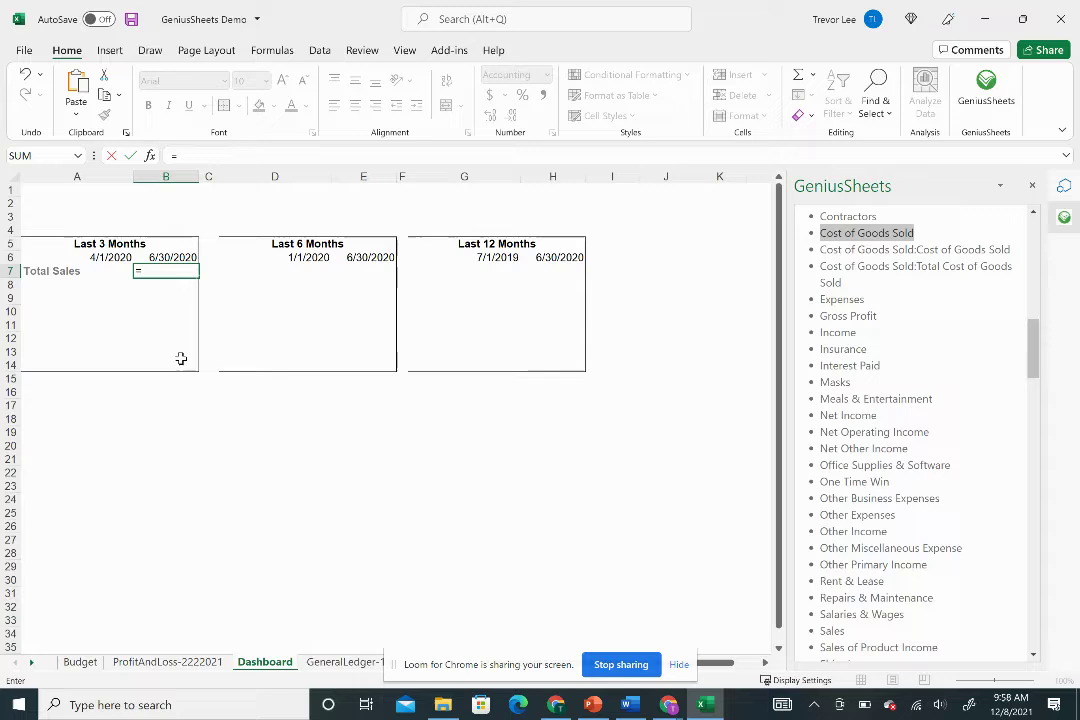
text(GS.IS()
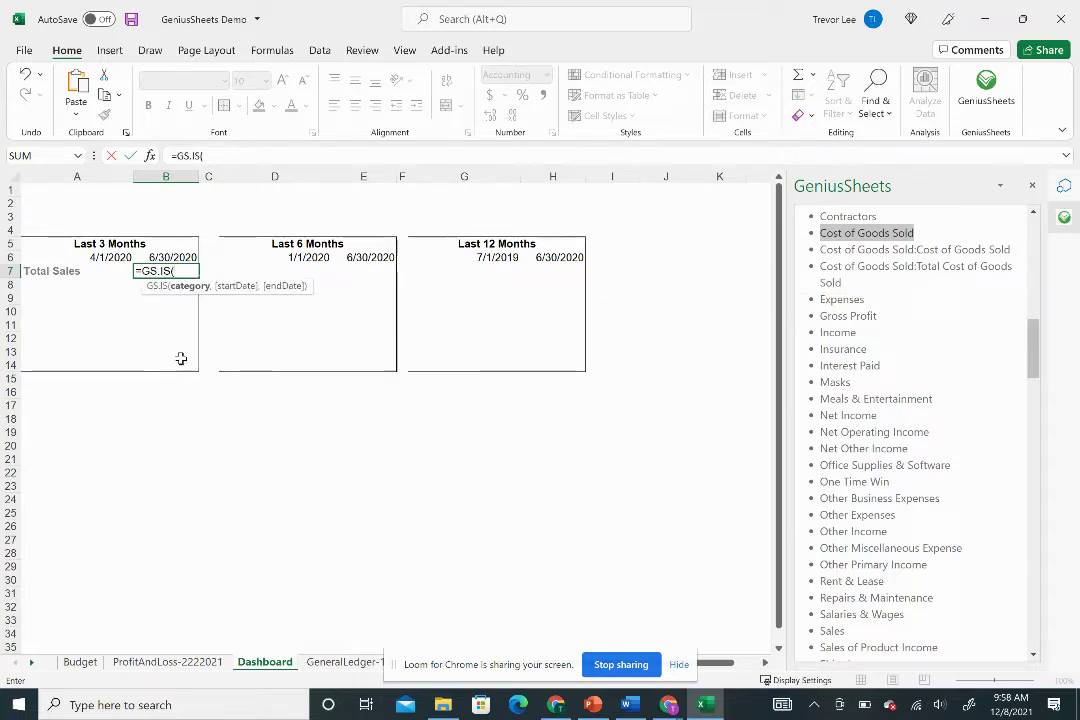
key(Left)
text(,)
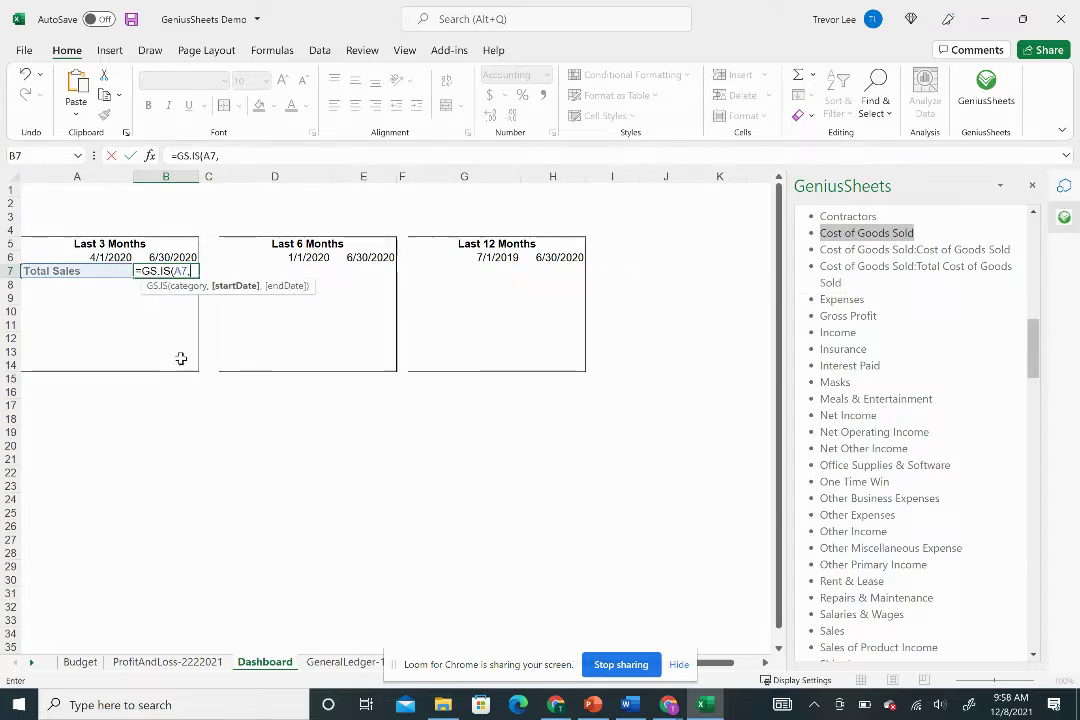
key(Up)
key(Left)
text(,)
key(Up)
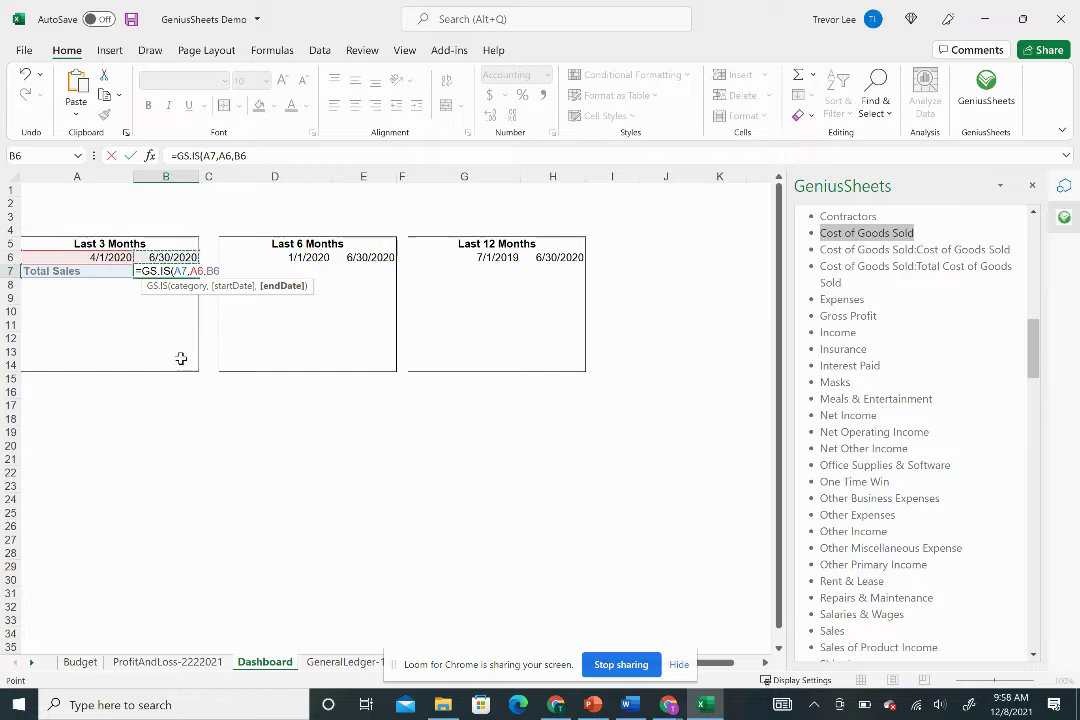
text())
key(Return)
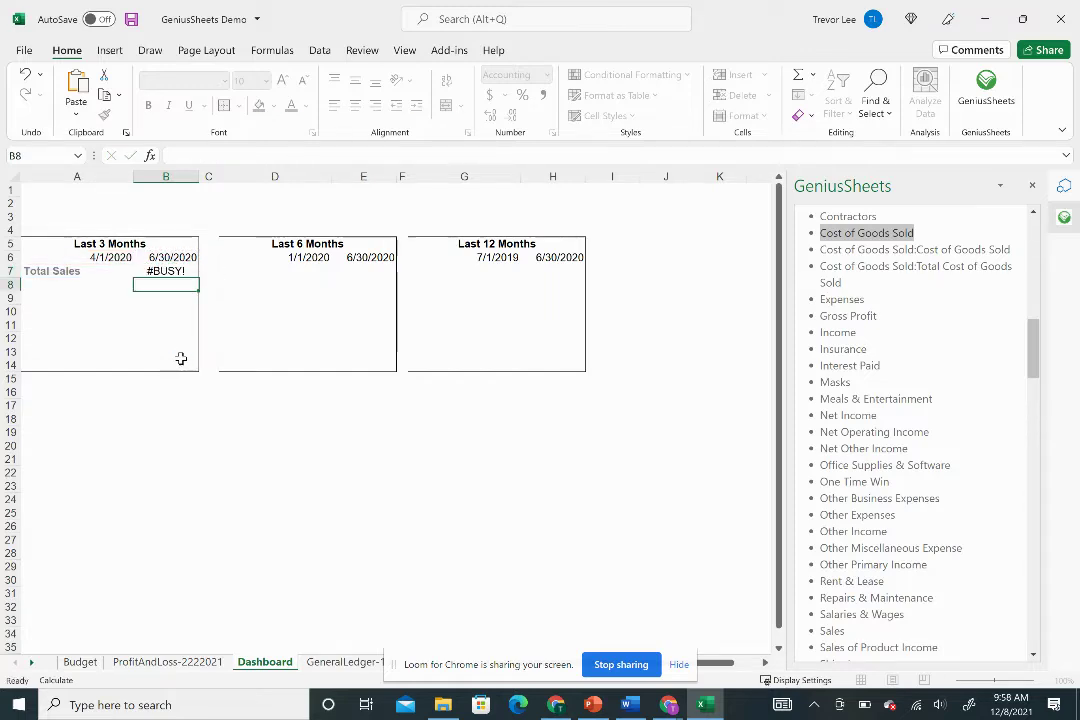
Copy the Total Sales row into the Last 6 and 12 Months boxes ($35,126.34)
key(Up)
key(Left)
key(ctrl+c)
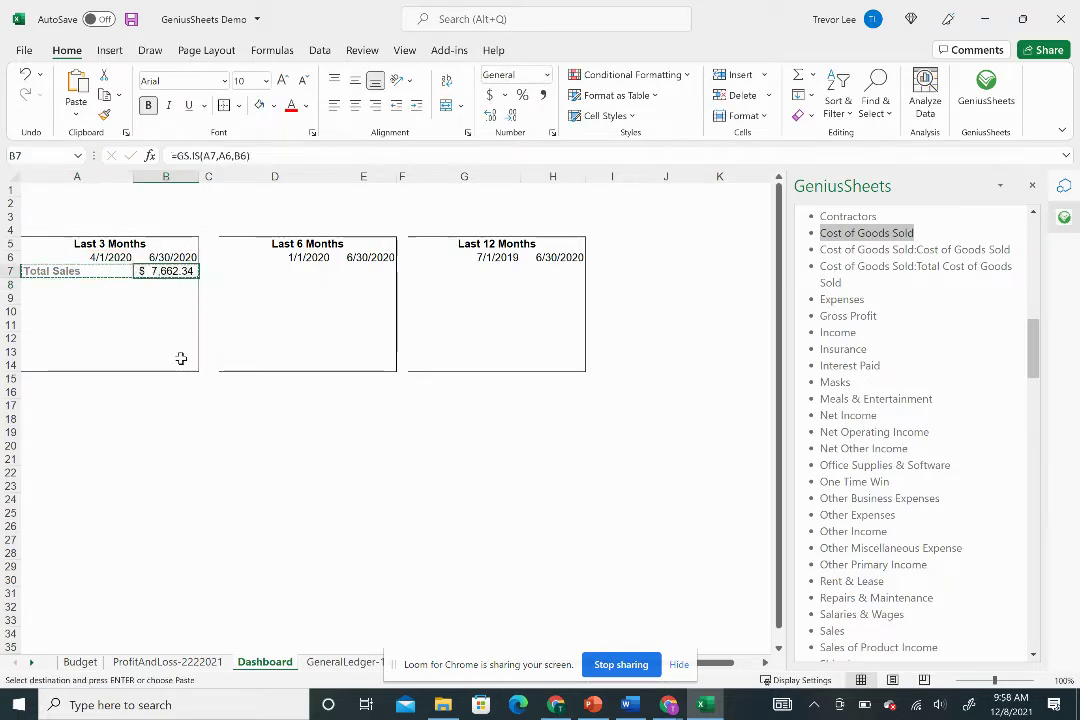
key(Right)
key(Right)
key(Right)
key(ctrl+v)
key(Right)
key(Right)
key(Right)
key(ctrl+v)
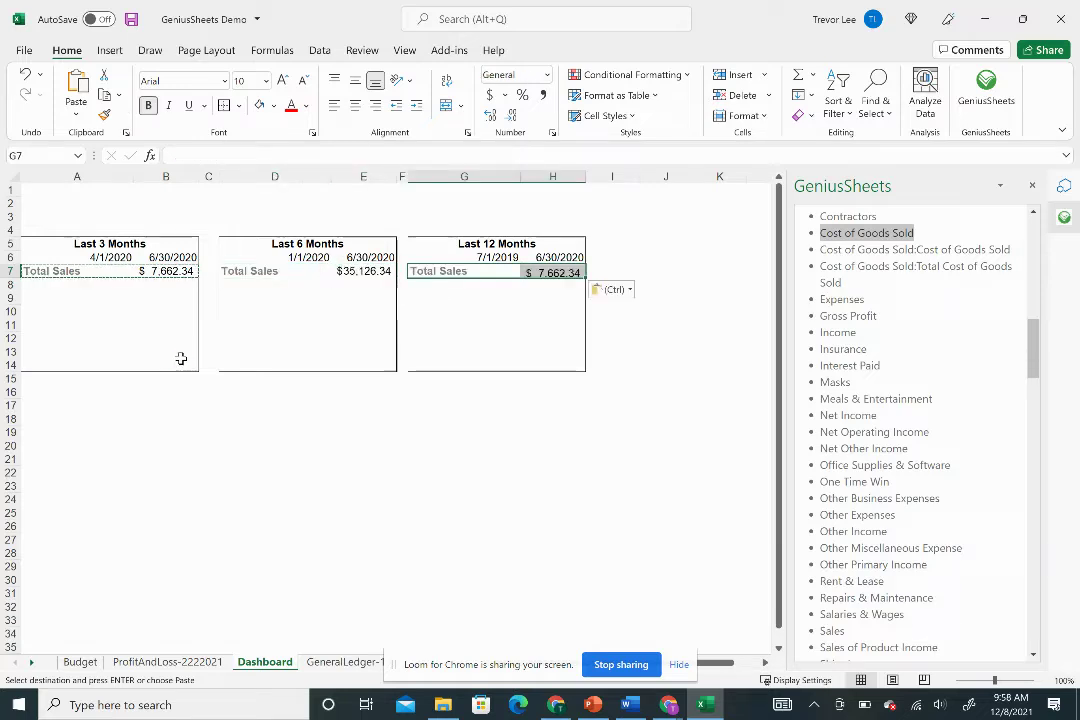
key(Down)
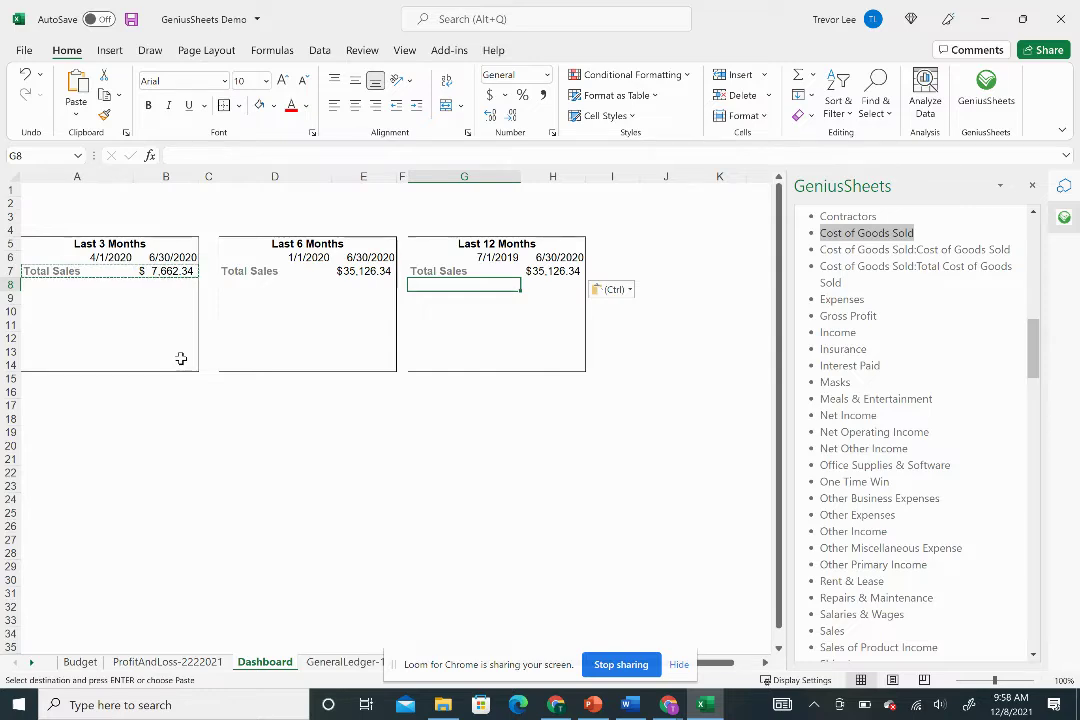
key(Left)
key(Left)
key(Left)
key(Left)
key(Left)
key(Left)
Type the Travel label in A9 and start a GS formula in B9
key(Down)
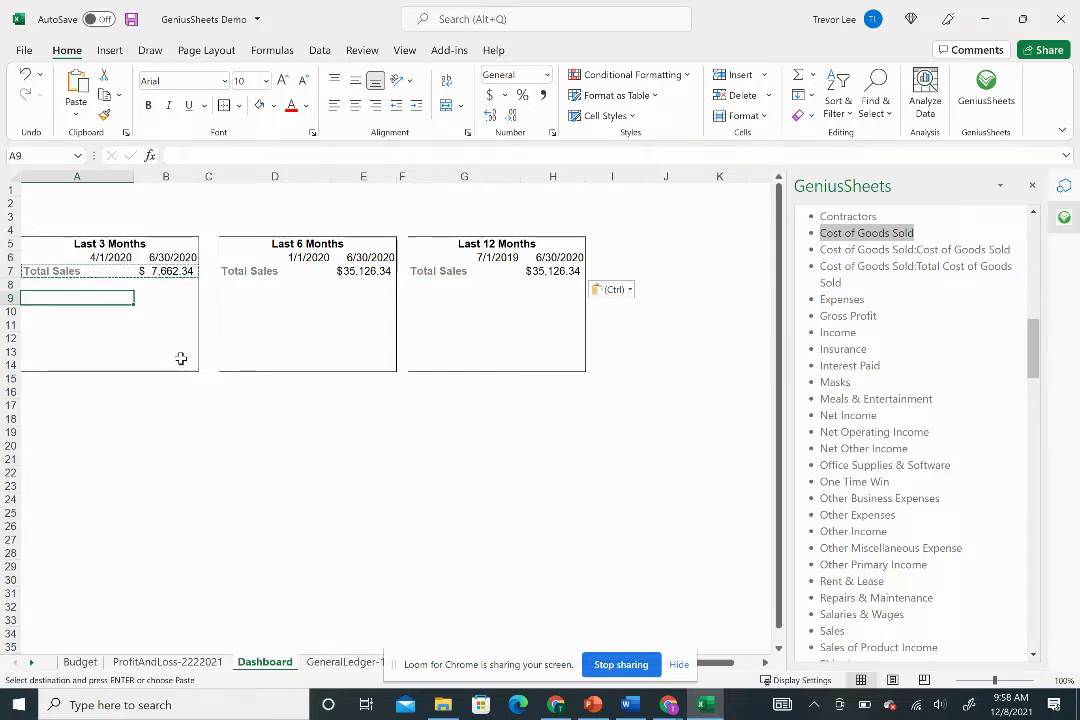
text(Travel)
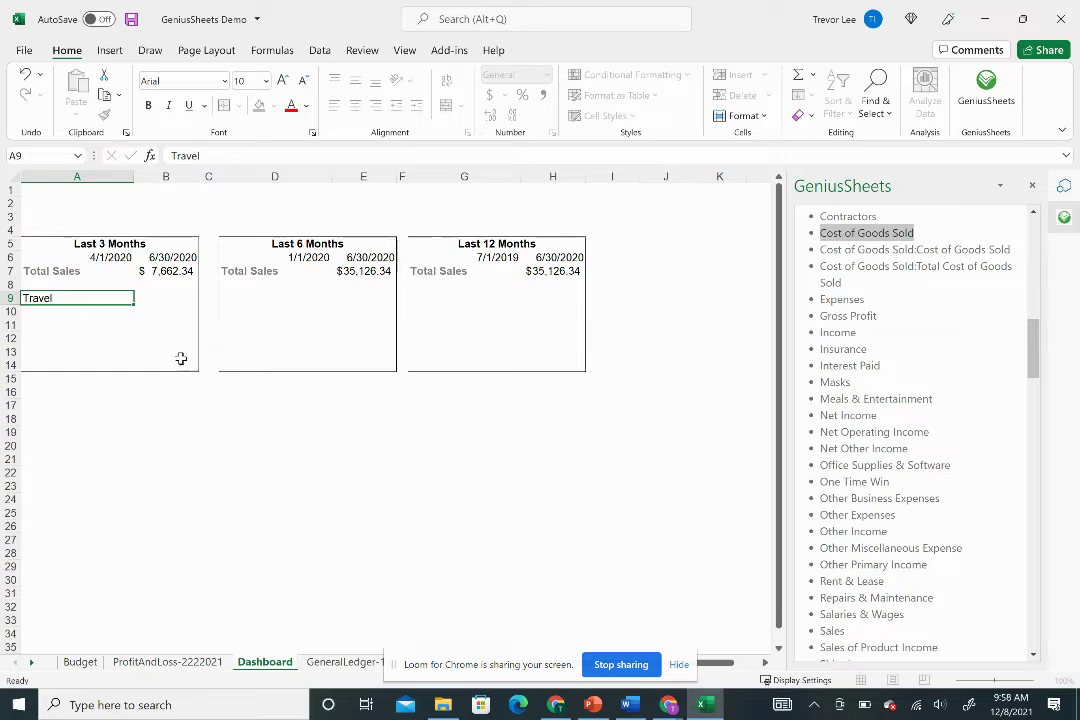
key(Return)
key(Up)
key(Right)
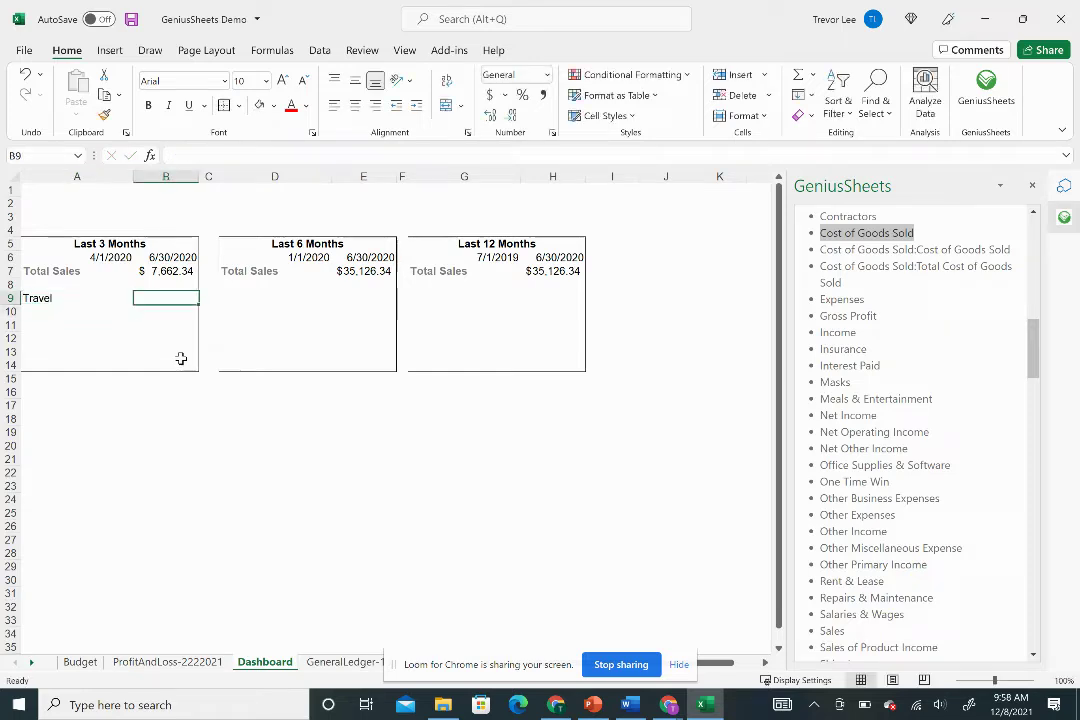
text(=GS)
key(Escape)
key(ctrl+Return)
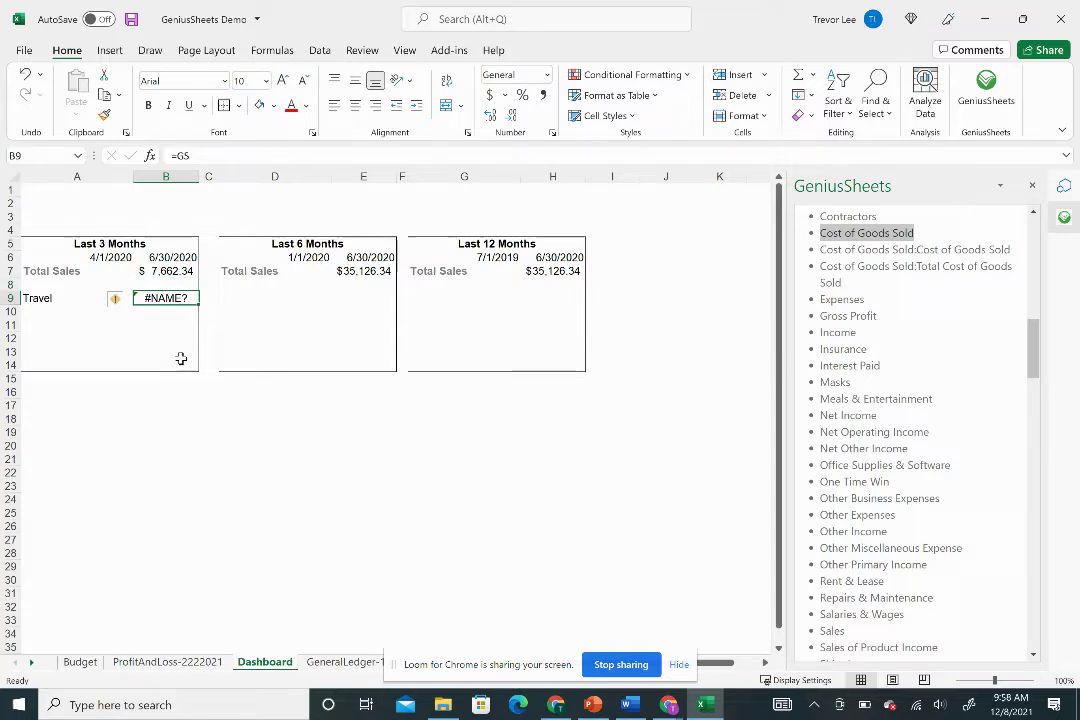
Enter =GS.IS(A9,A6,B6) in B9 to show 3-month travel spend of 1199.52
text(=GS.)
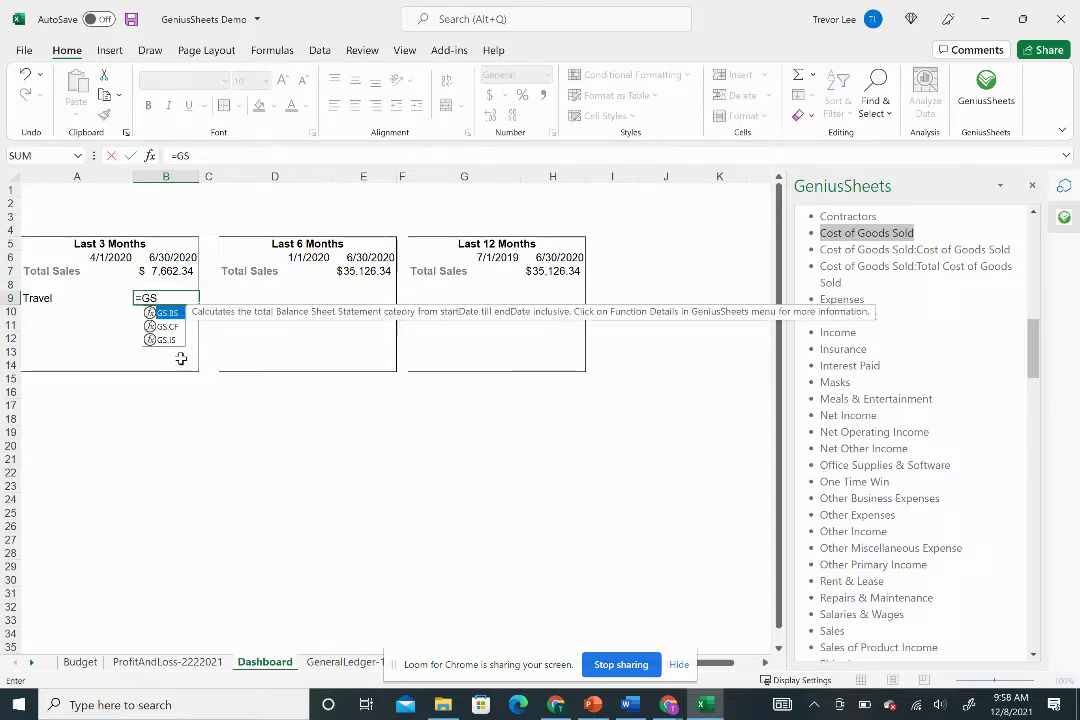
text(IS(A9,)
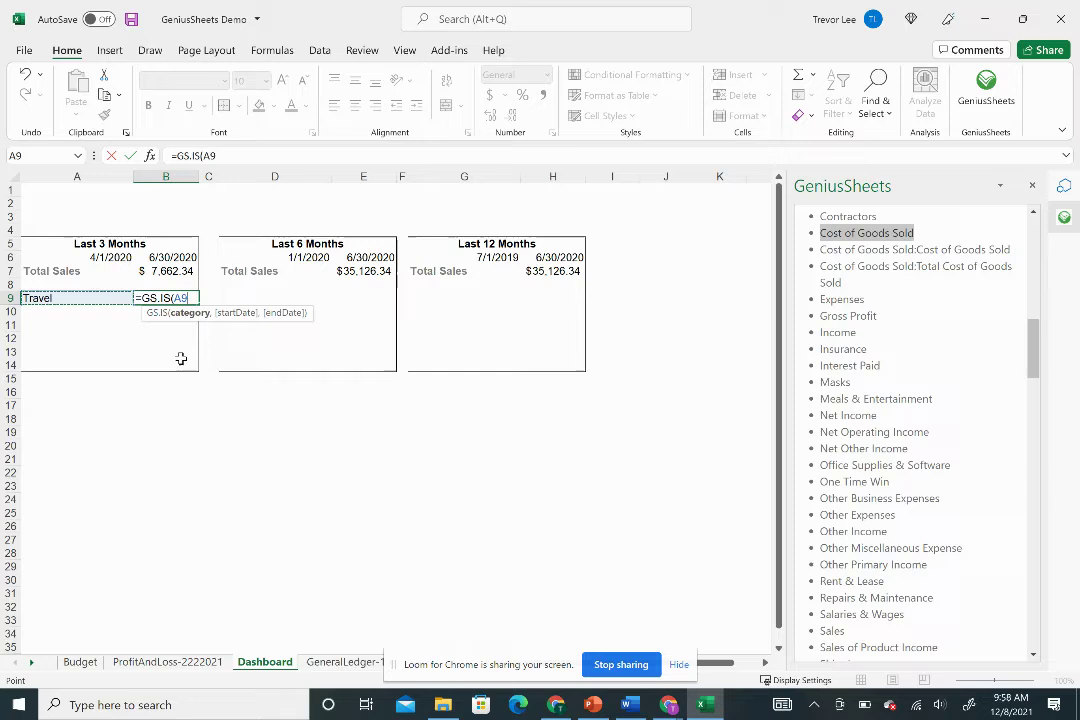
key(Left)
key(Up)
key(Up)
key(Up)
text(,)
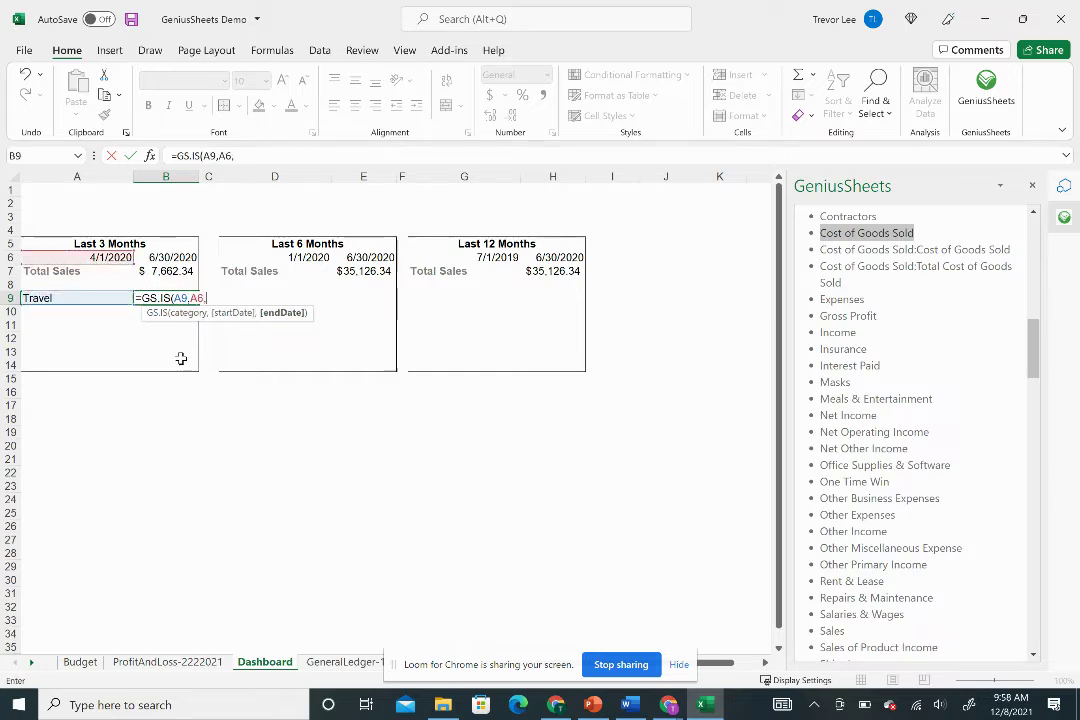
Copy the Travel row into the 6- and 12-month boxes (2370.52 and 2145.685)
key(Up)
key(Up)
key(Up)
text())
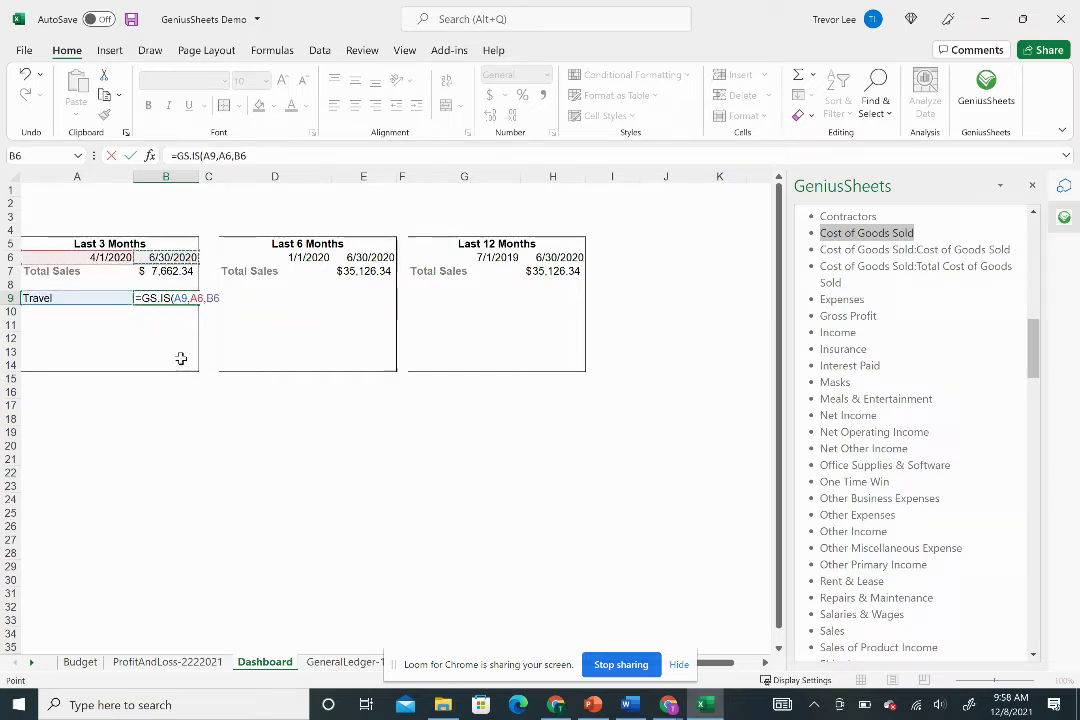
key(Return)
key(Left)
key(Up)
key(shift+Right)
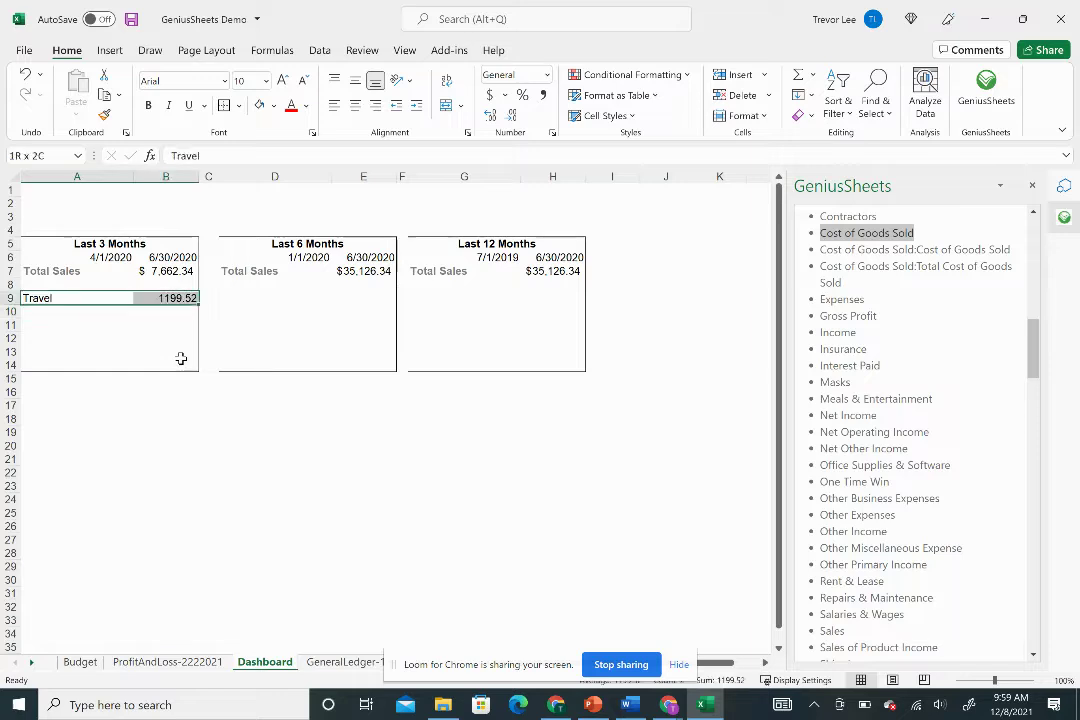
key(ctrl+c)
key(Right)
key(Right)
key(Right)
key(ctrl+v)
key(Right)
key(Right)
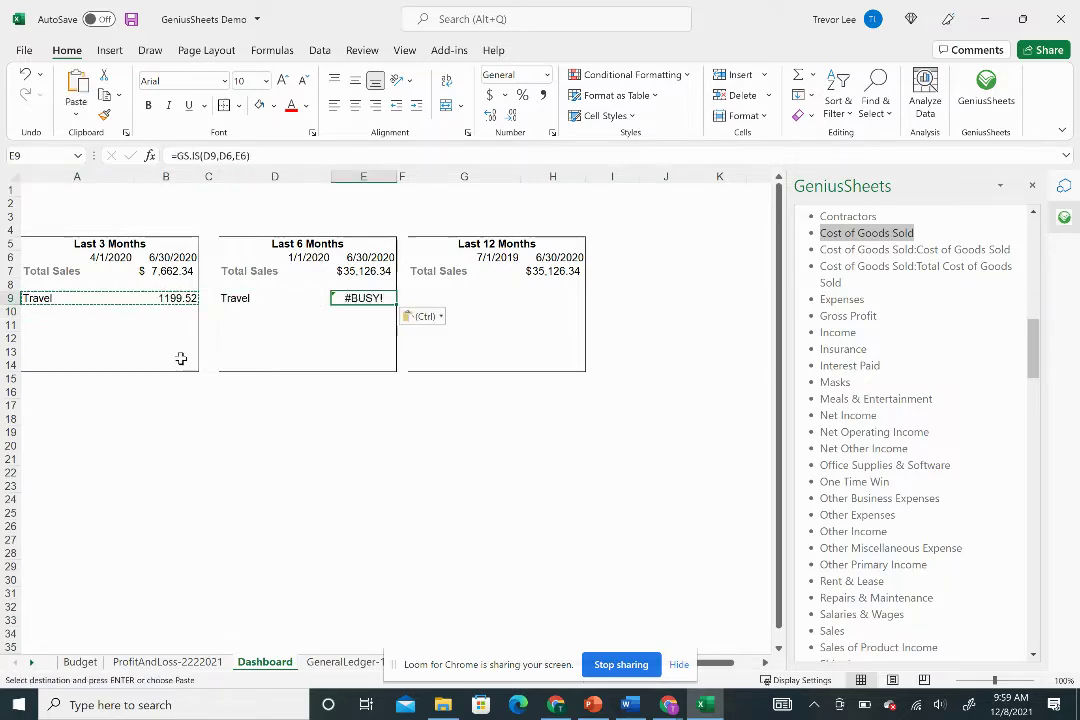
key(Right)
key(ctrl+v)
key(Down)
key(Down)
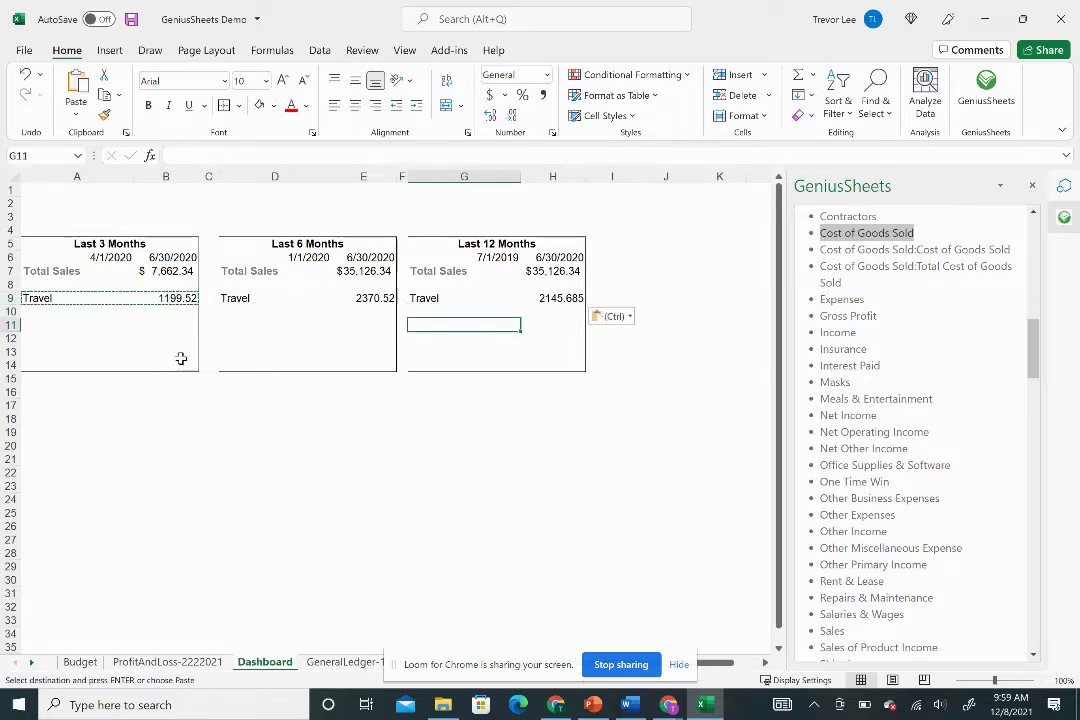
key(Left)
key(Left)
key(Left)
key(Left)
key(Up)
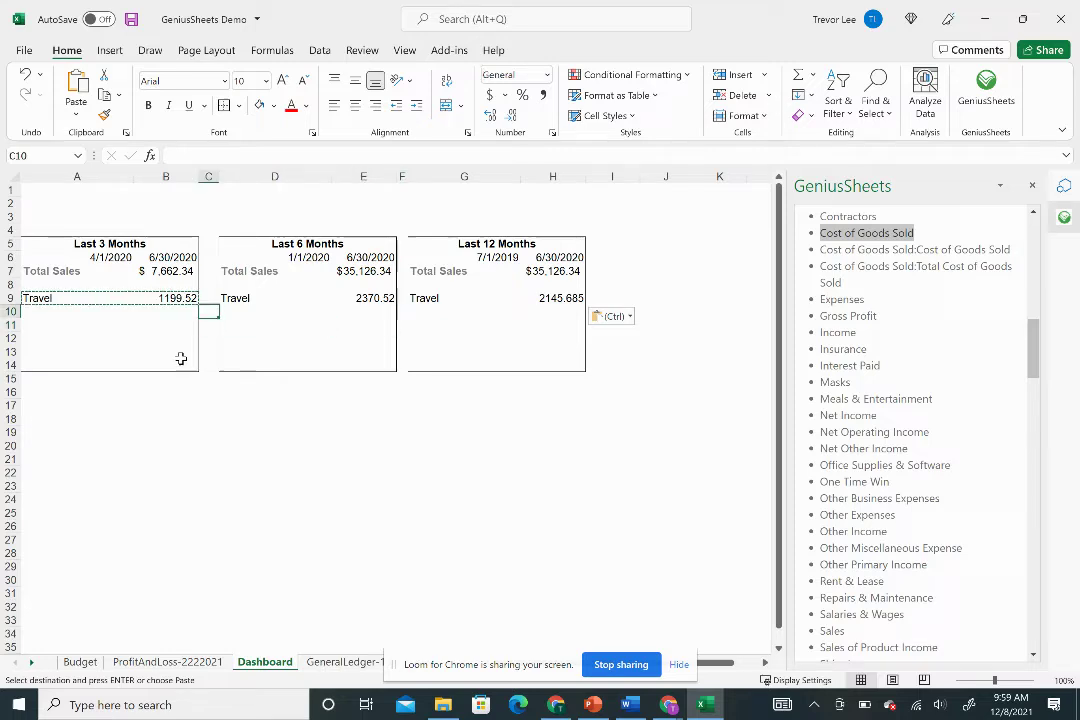
key(Left)
key(Left)
Label A10 'Travel as a % of Sales' and enter =B9/B7 in B10
text(Travel)
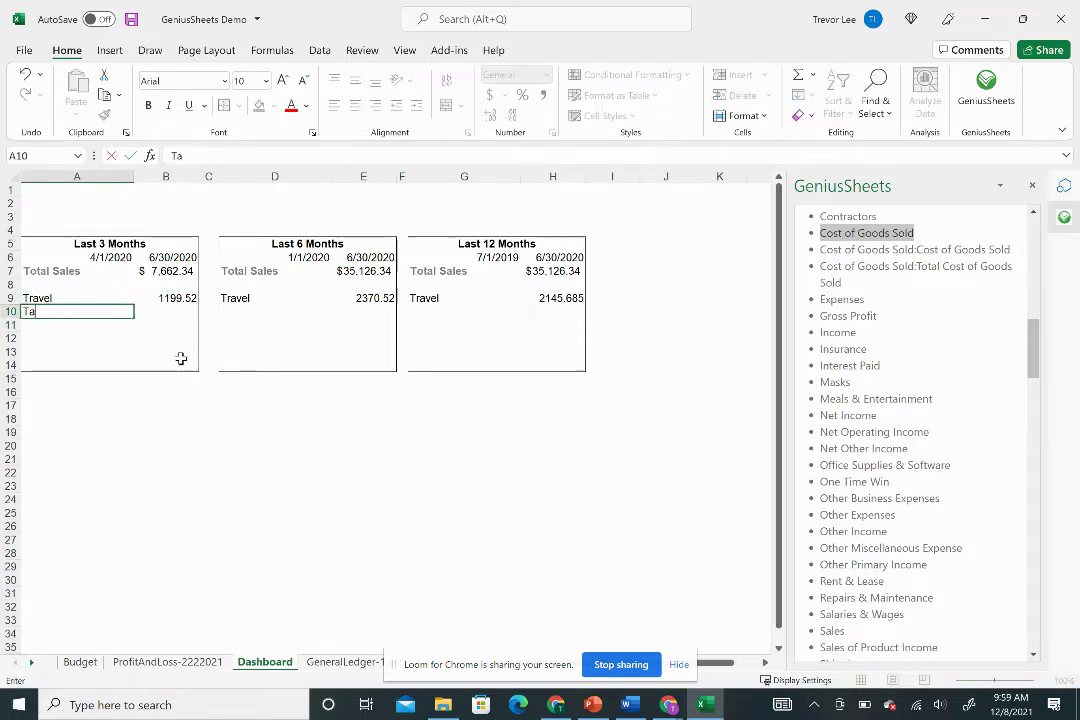
text( as a % of Sales)
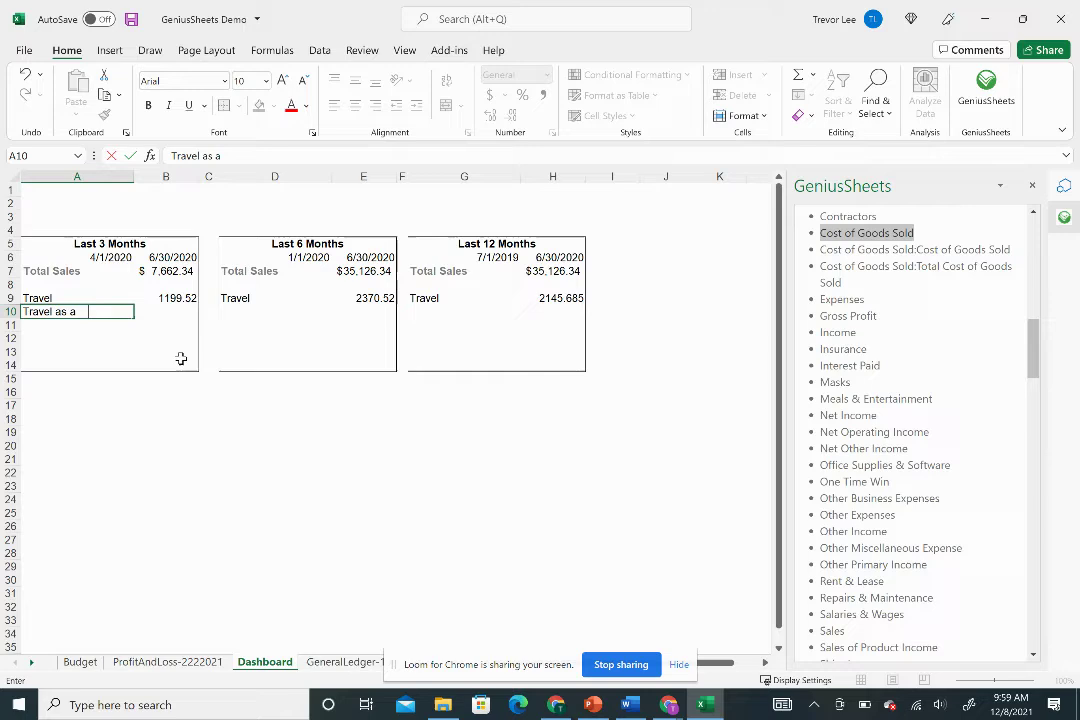
key(Return)
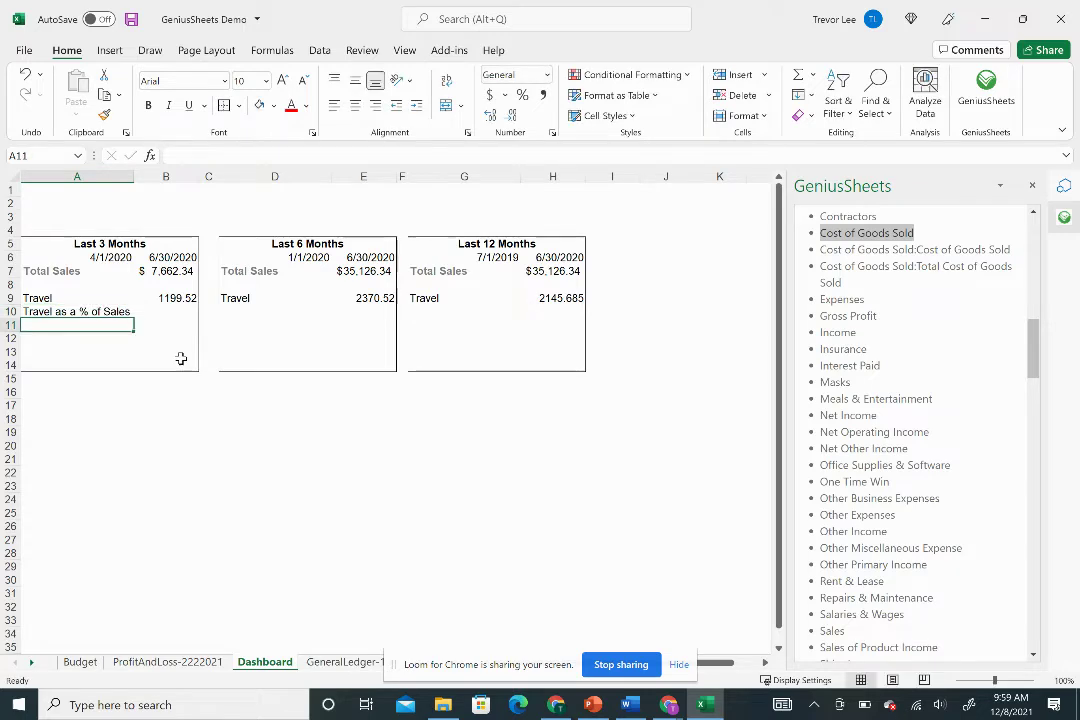
key(Up)
key(Right)
text(=)
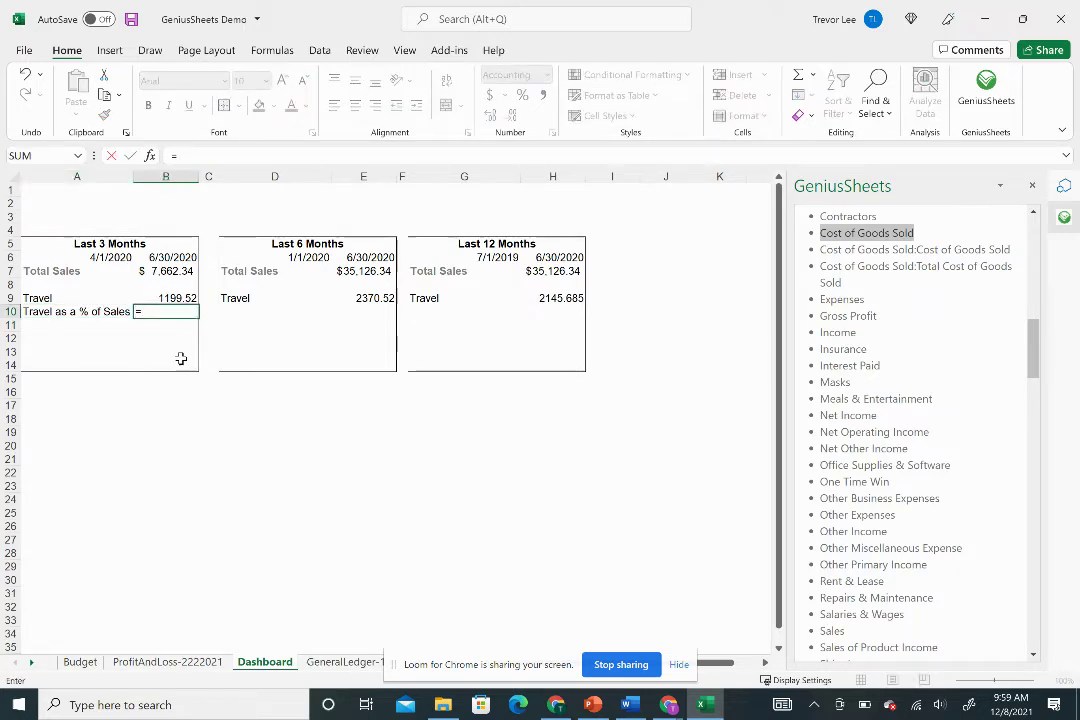
key(Up)
text(/)
key(Up)
key(Up)
key(Up)
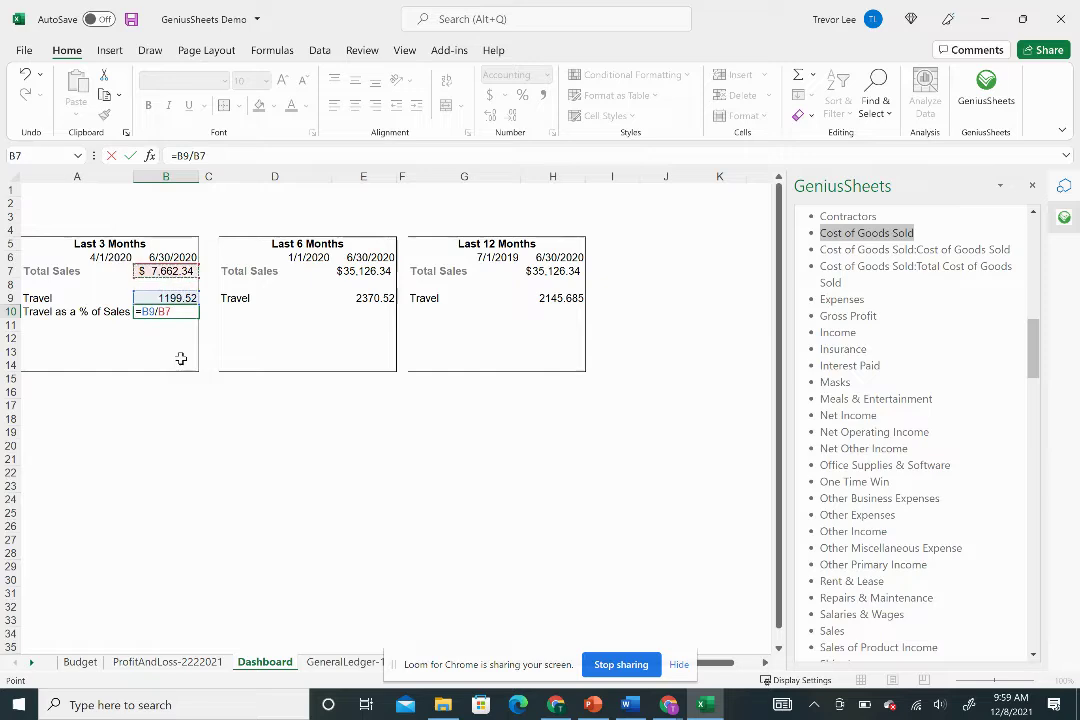
key(Return)
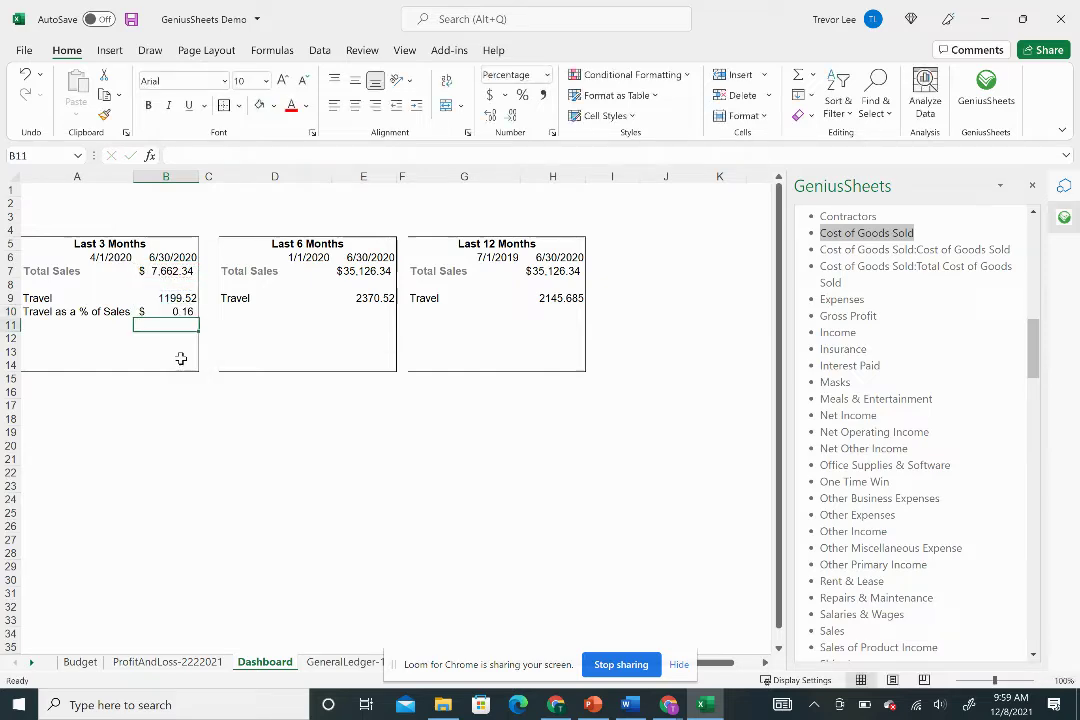
Format the B10 result as a percentage, showing 16%
key(Up)
key(alt)
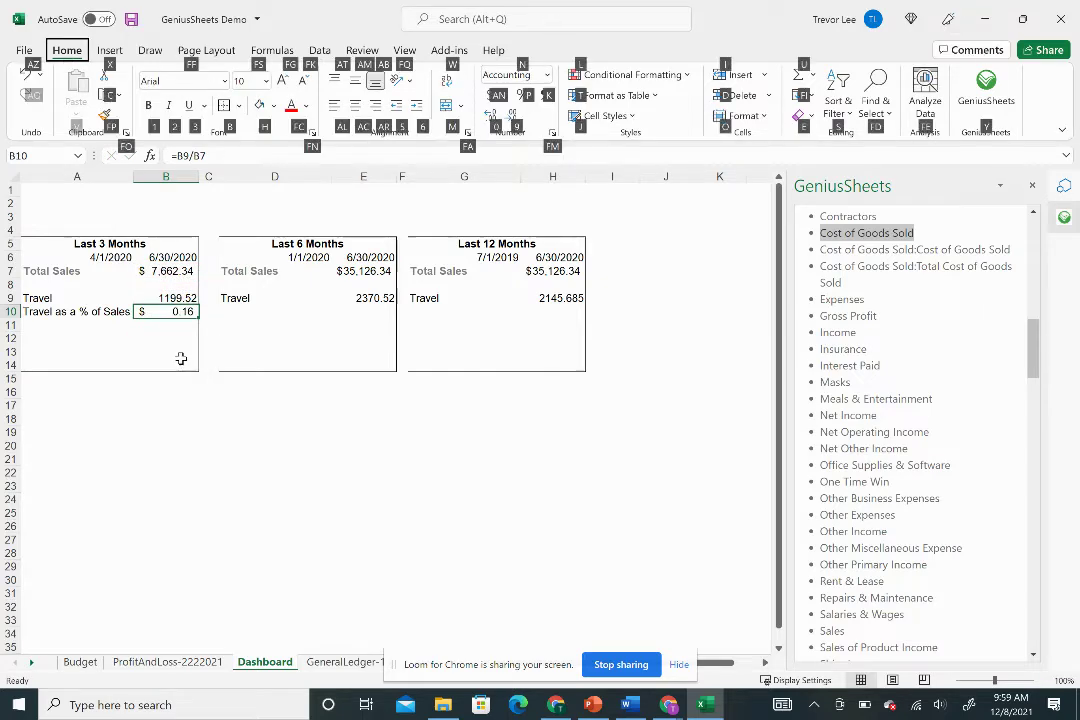
key(p)
key(Return)
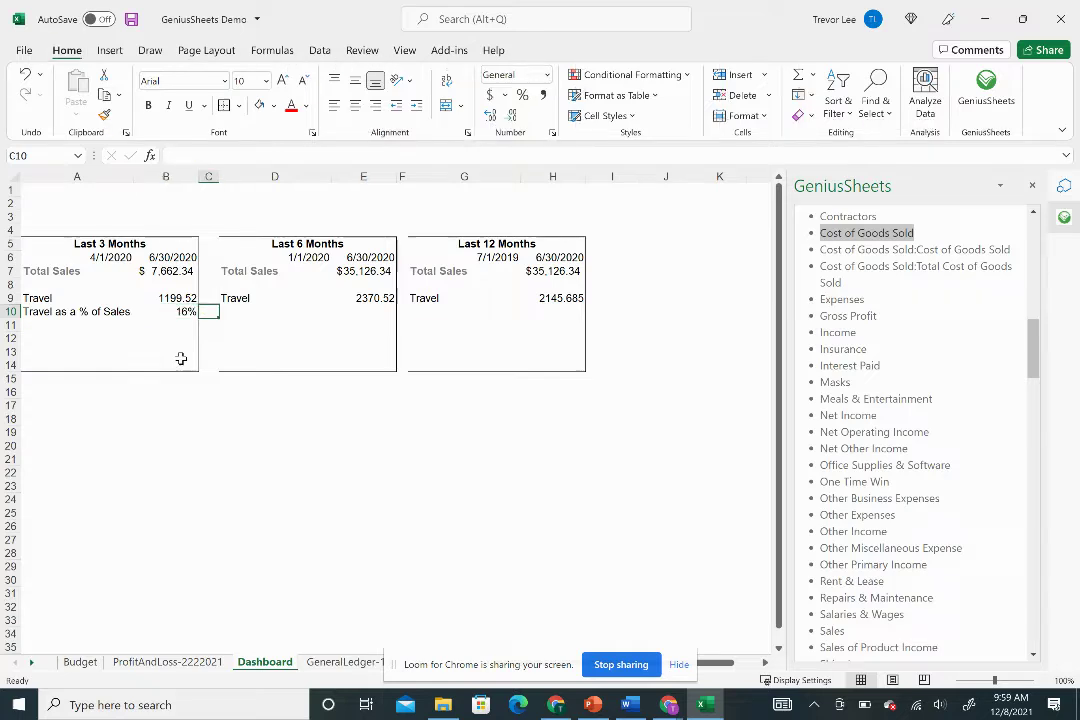
Copy the travel percentage row into the 6- and 12-month boxes (7% and 6%)
key(Up)
key(Left)
key(shift+Right)
key(ctrl+c)
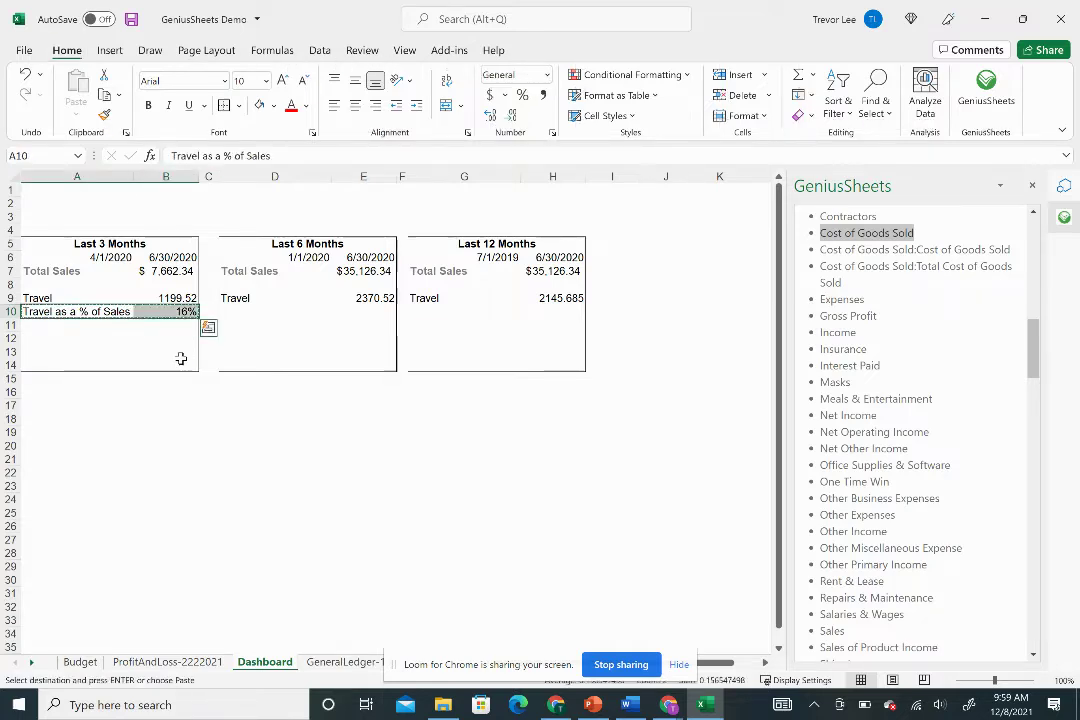
key(Right)
key(Right)
key(Right)
key(ctrl+v)
key(Right)
key(Right)
key(Right)
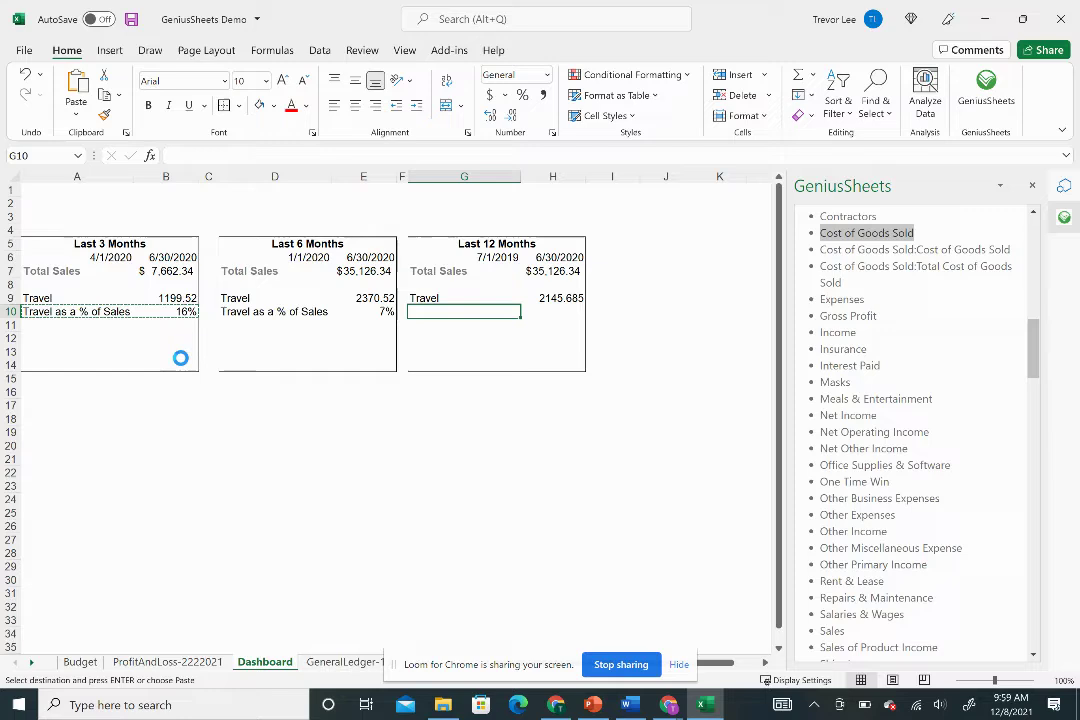
key(ctrl+v)
key(Down)
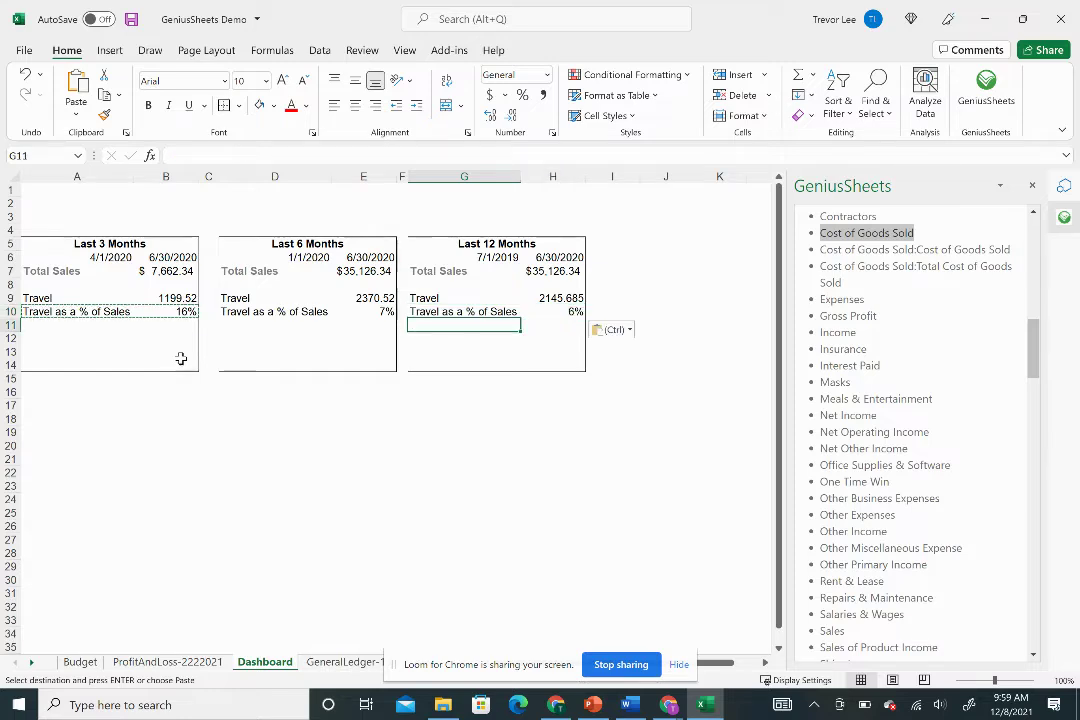
key(Left)
key(Left)
key(Left)
key(Left)
key(Left)
key(Up)
key(Up)
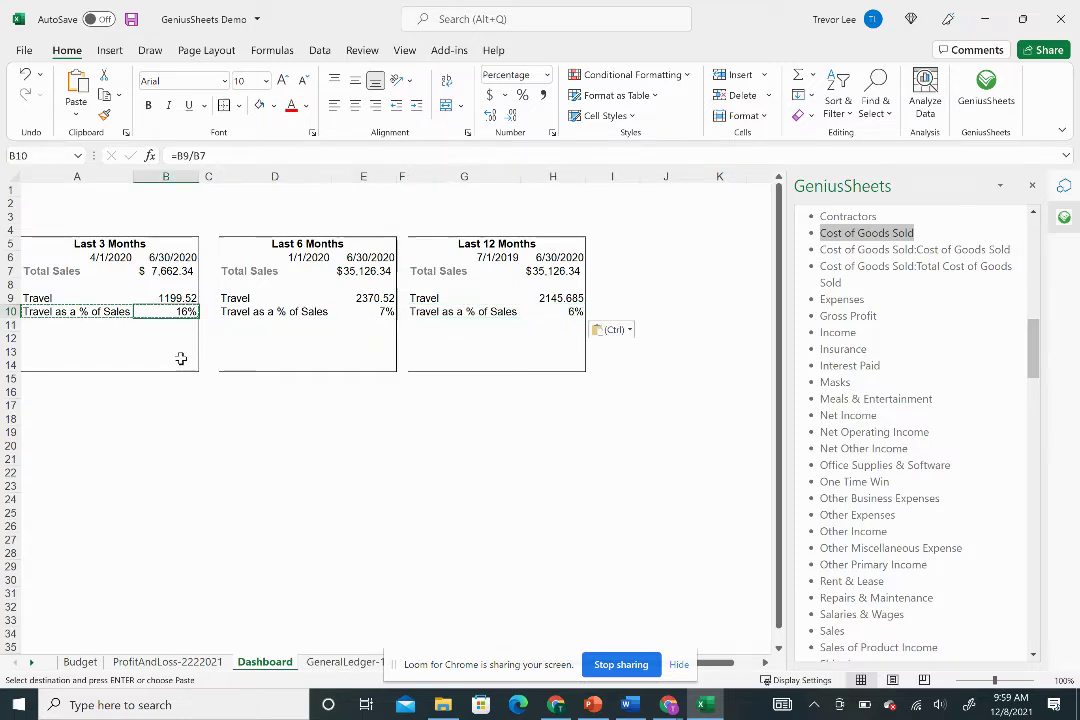
Apply Accounting format to the 3- and 6-month Travel amounts ($1,199.52, $2,370.52)
key(alt)
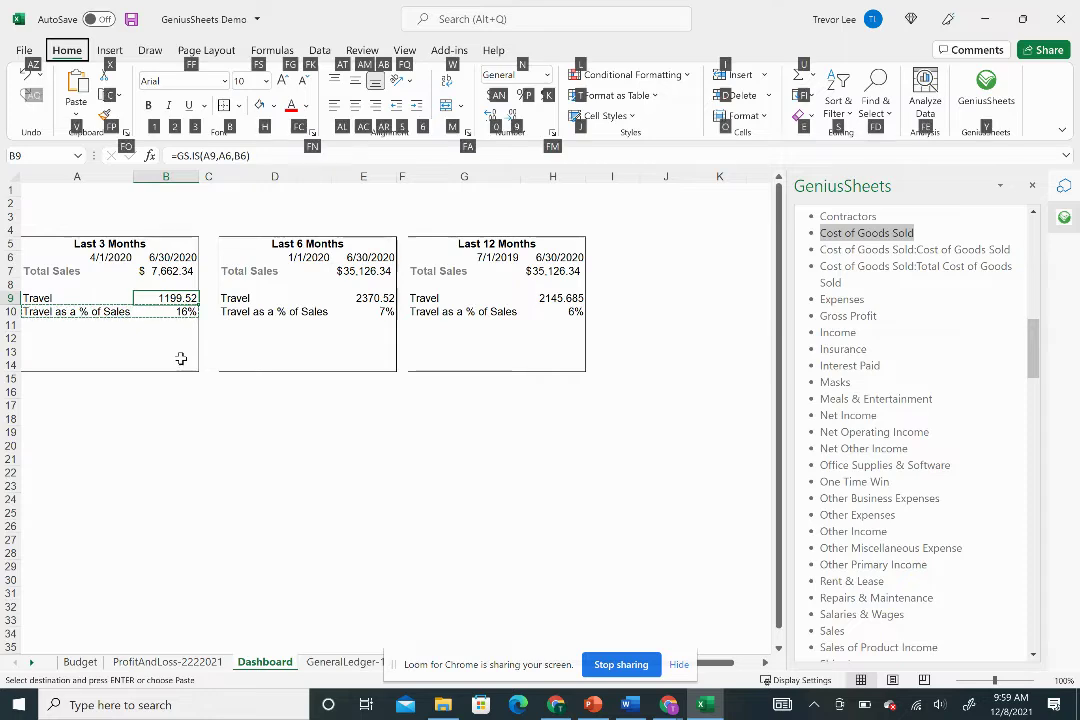
key(alt)
key(alt+h)
key(a)
key(n)
key(Return)
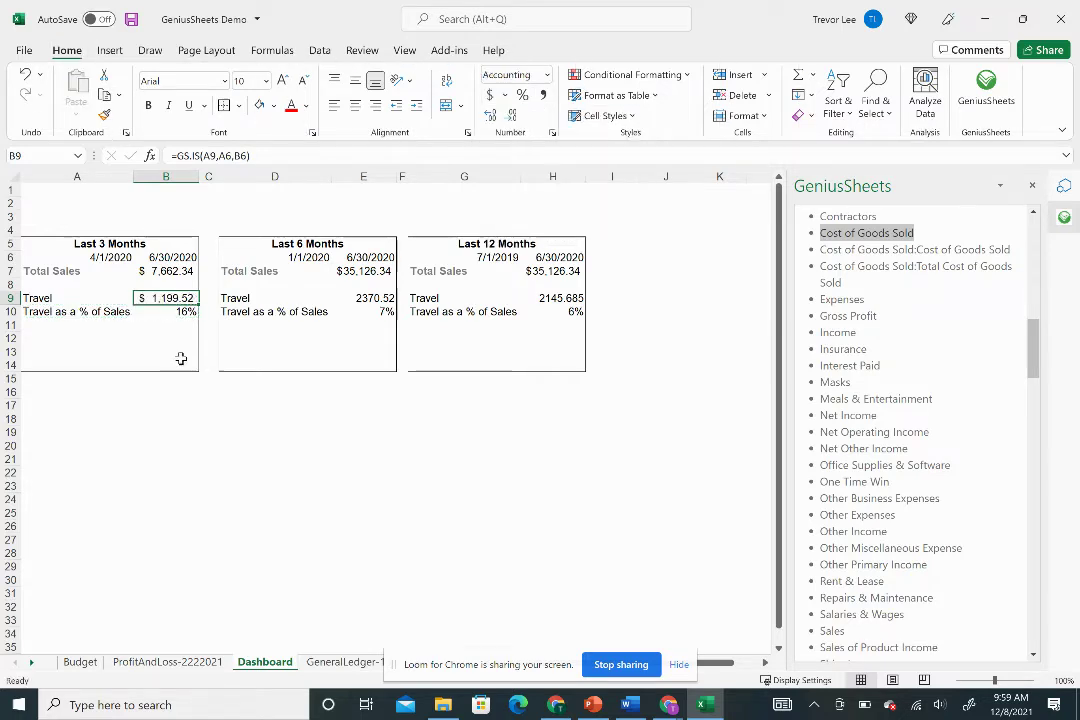
key(Right)
key(Right)
key(Right)
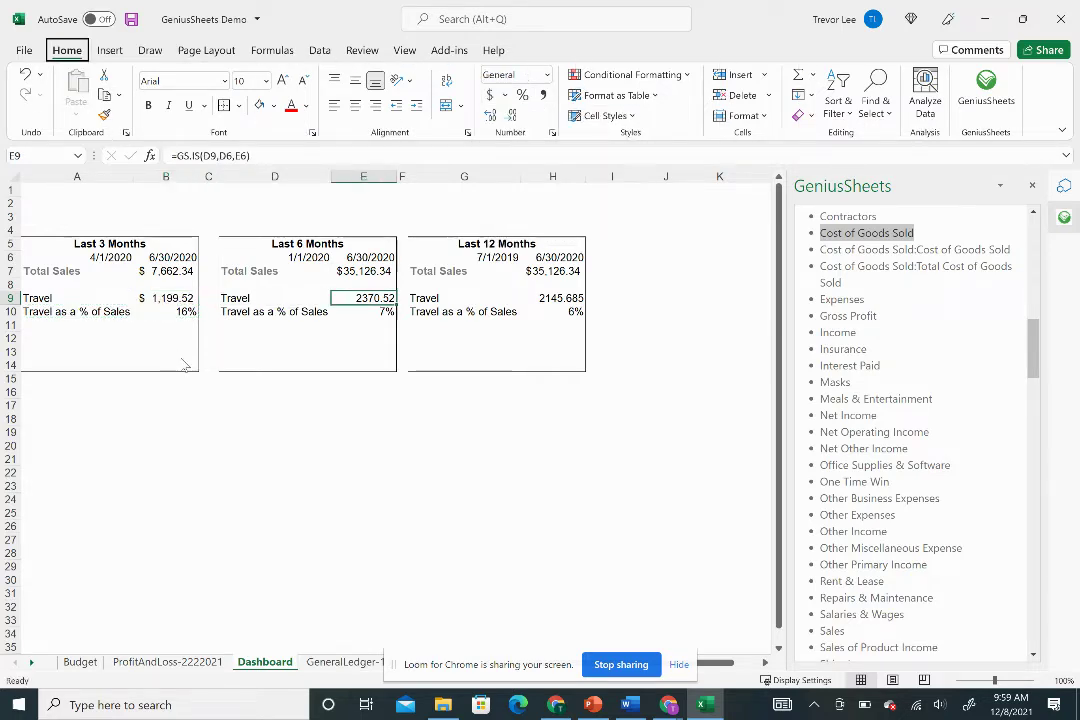
key(alt+h)
key(a)
key(n)
key(Return)
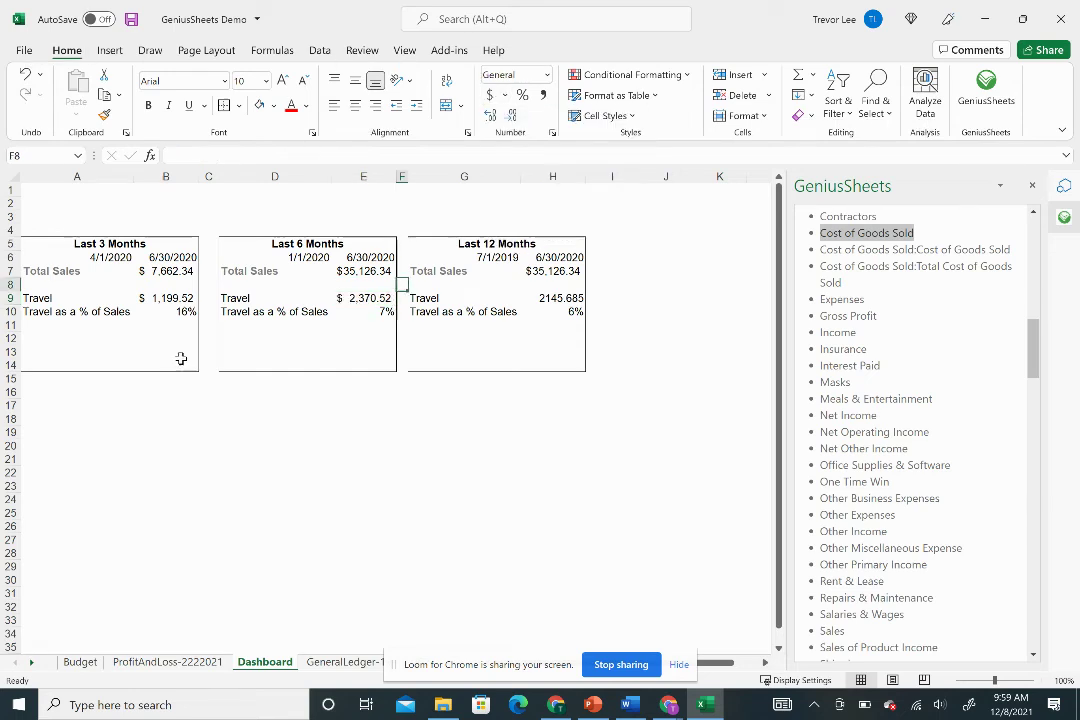
Apply Accounting format to the 12-month Travel amount in H9 ($2,145.69)
key(Down)
key(Right)
key(Right)
key(Right)
key(Up)
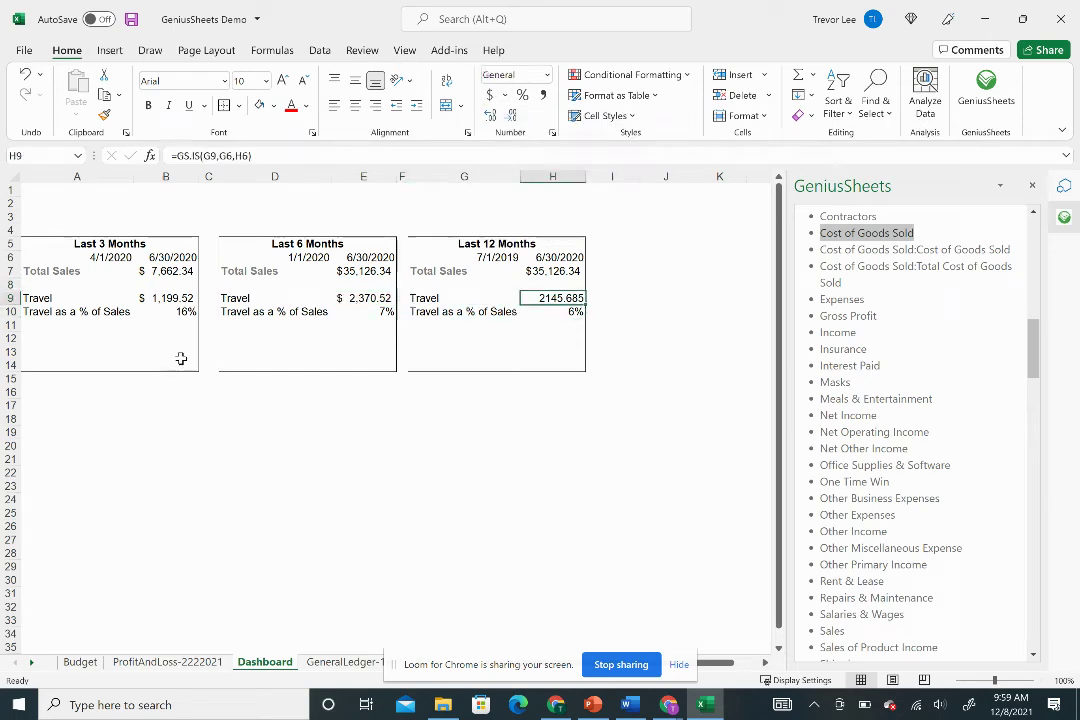
key(alt+h)
key(a)
key(n)
key(Return)
key(Down)
key(Down)
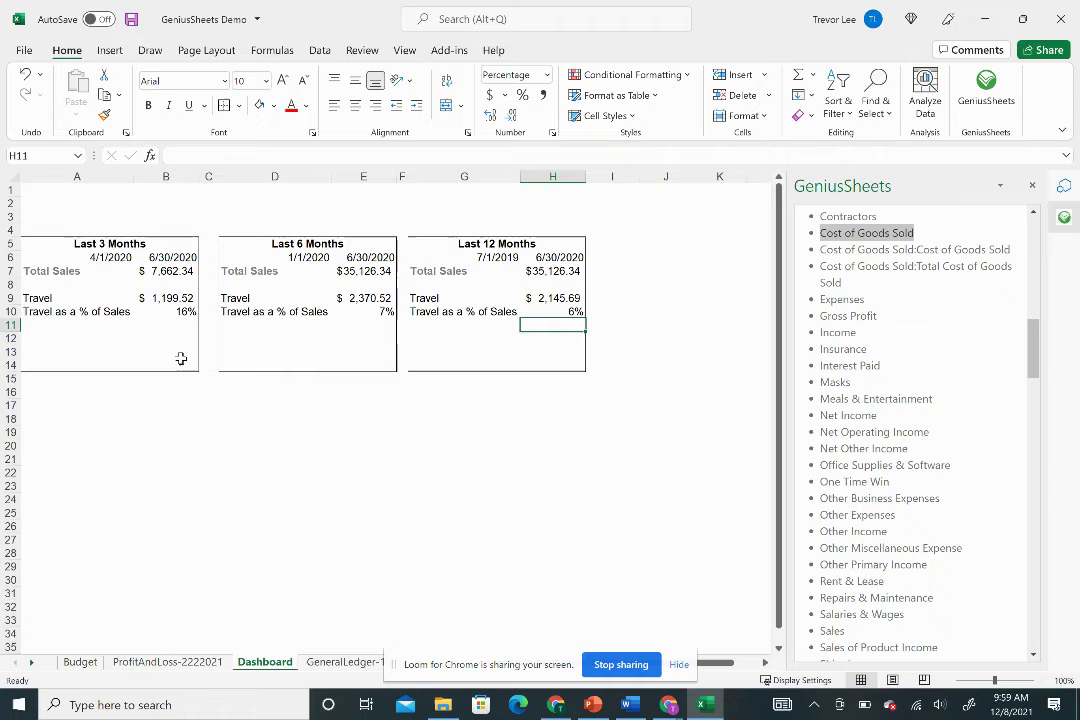
key(Down)
key(Left)
key(Left)
key(Left)
key(Left)
key(Left)
key(Left)
key(Left)
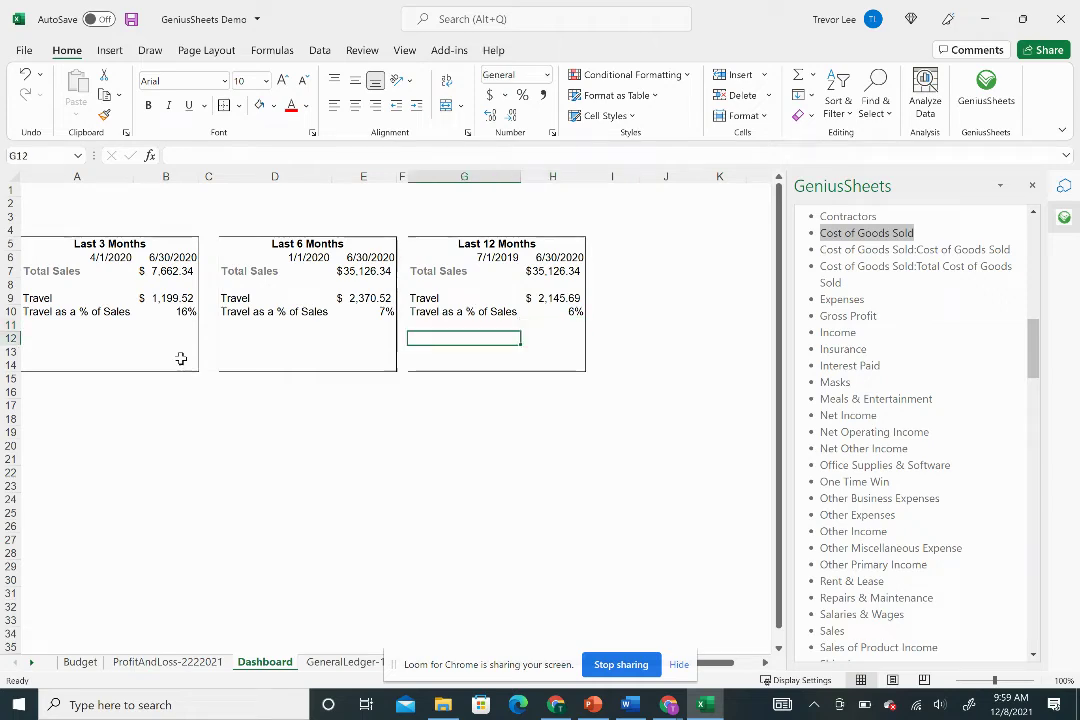
Label A12 'Insurance' and enter =GS.IS(A12,A6,B6) in B12, giving 3993.167
text(I)
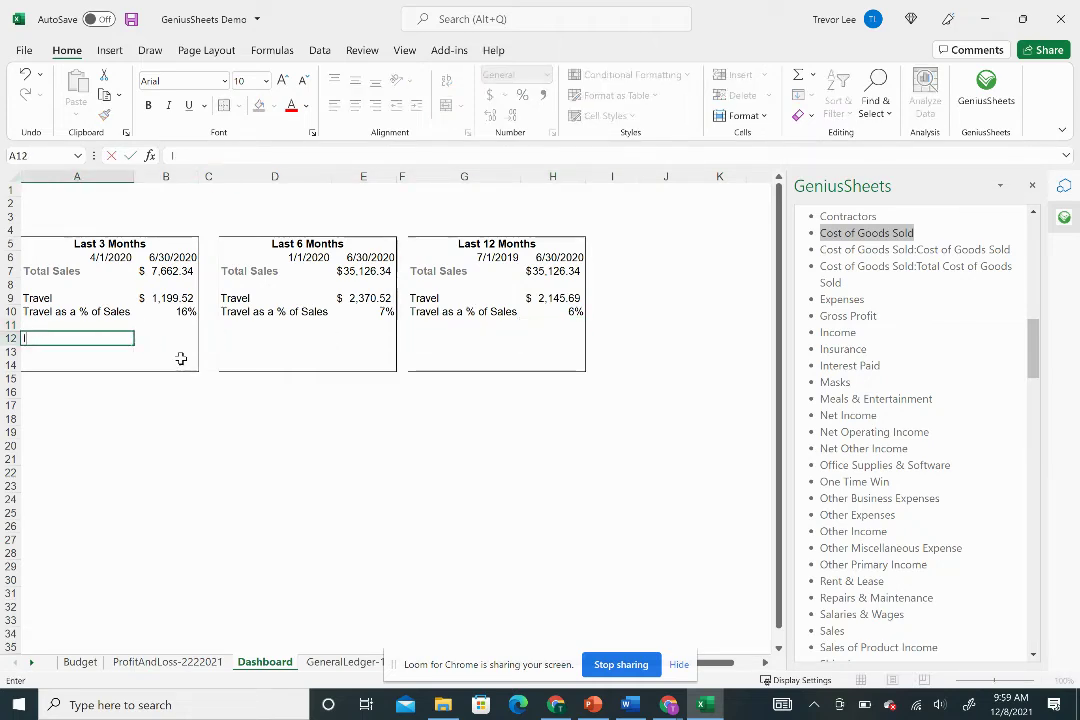
text(nsurance)
key(Tab)
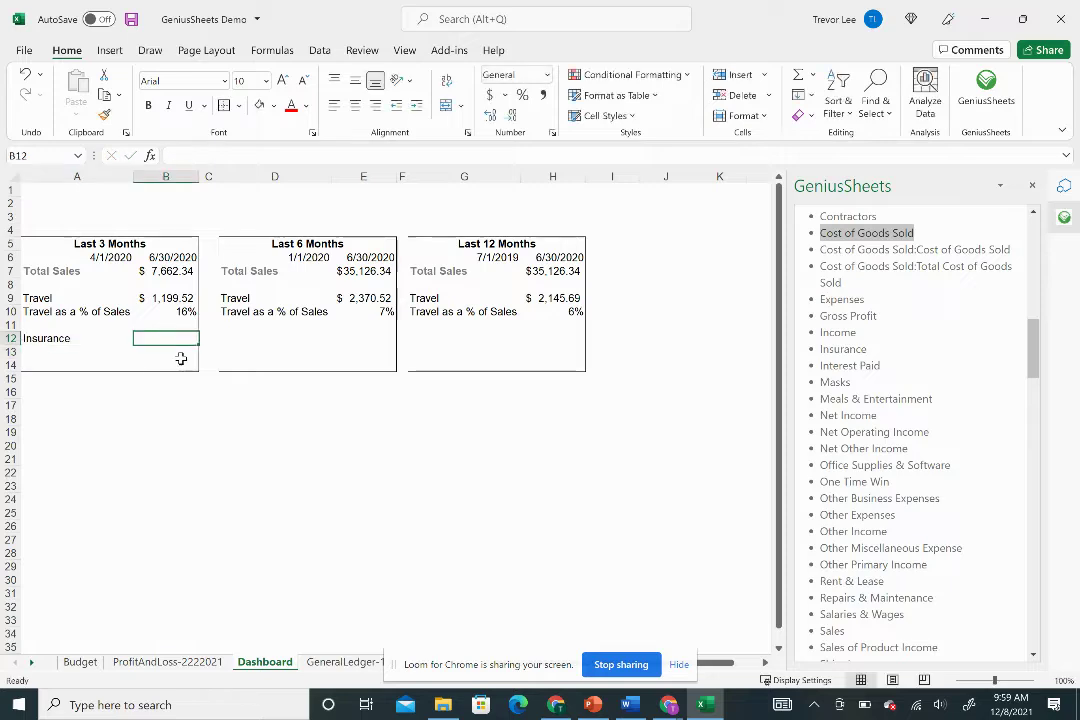
text(=GS.IS()
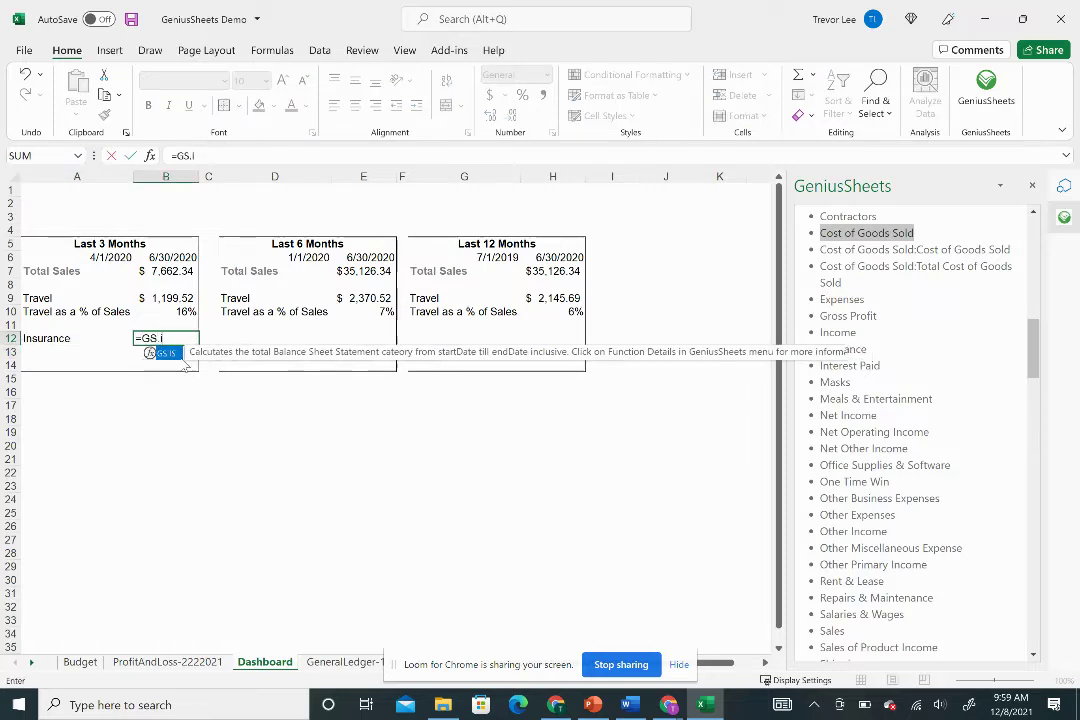
click(57, 340)
text(,)
click(128, 257)
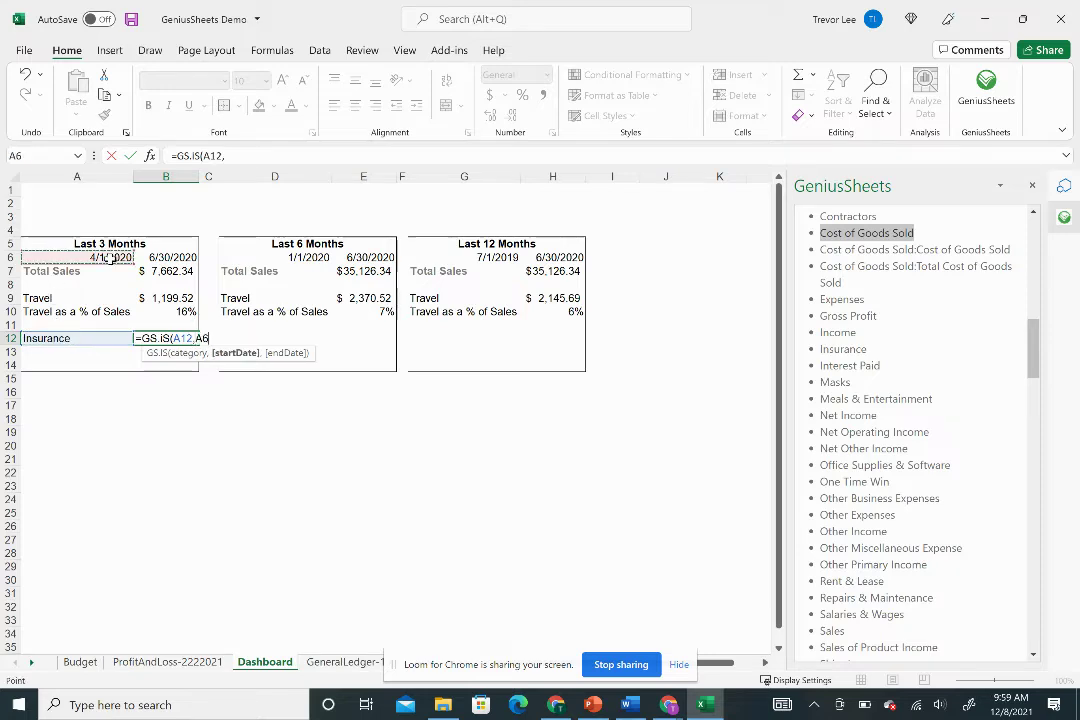
text(,)
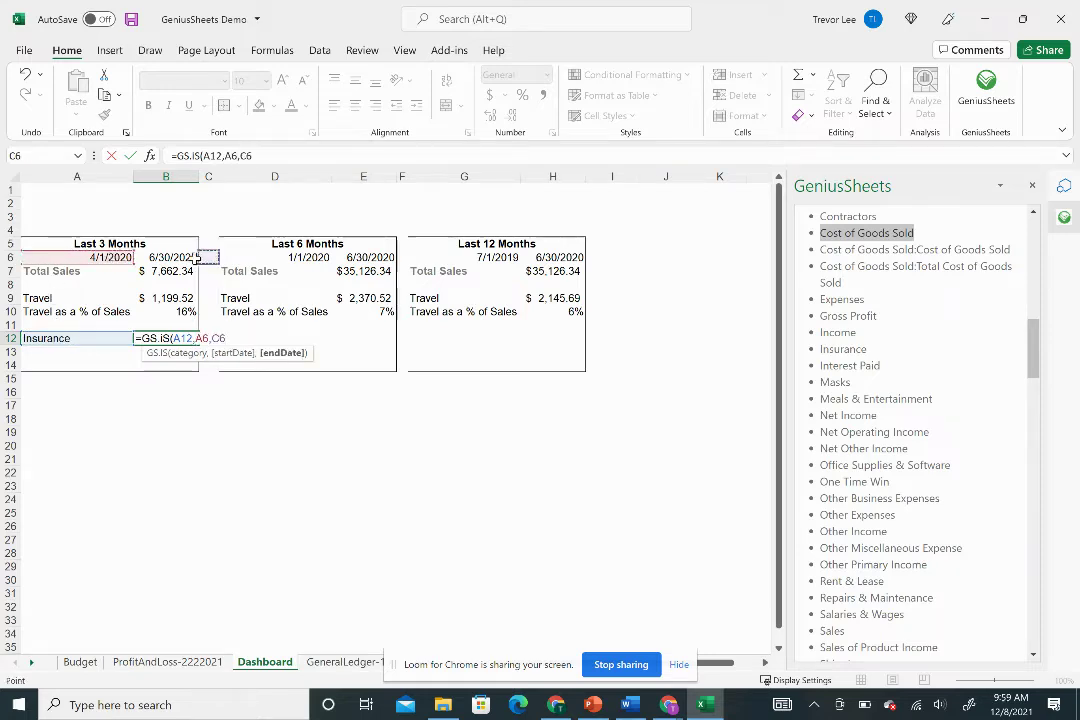
click(187, 258)
key(ctrl+Return)
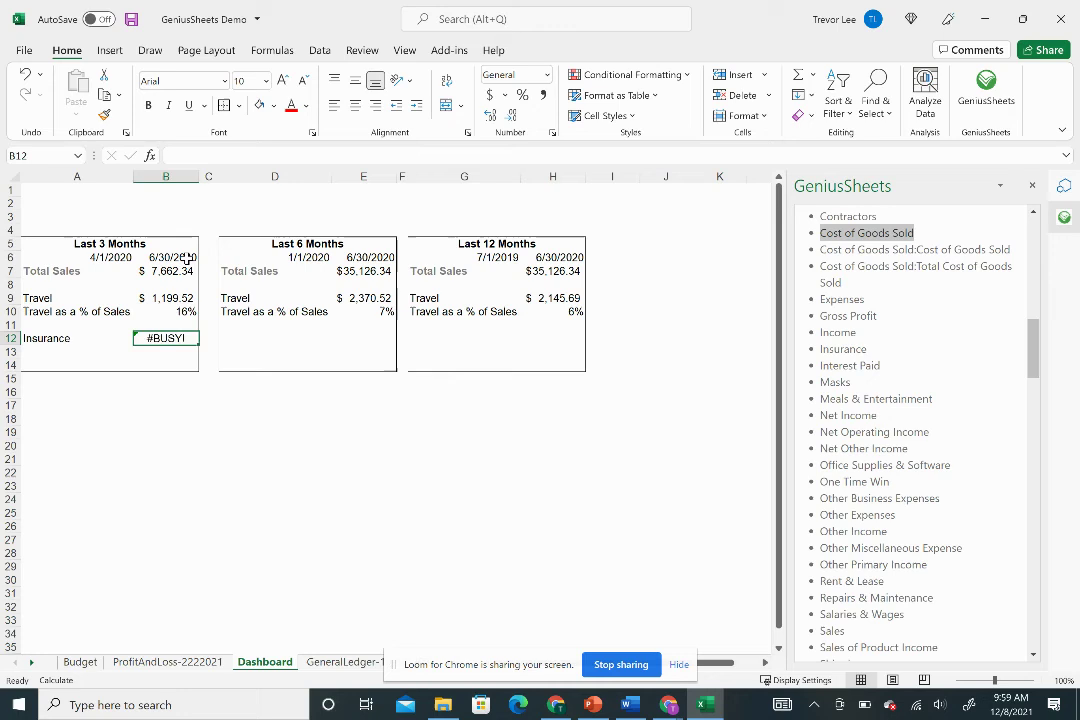
Copy the Insurance row into the 6- and 12-month boxes (6305.214 and 4845.76)
key(ctrl+c)
key(Right)
key(Right)
key(Left)
key(Left)
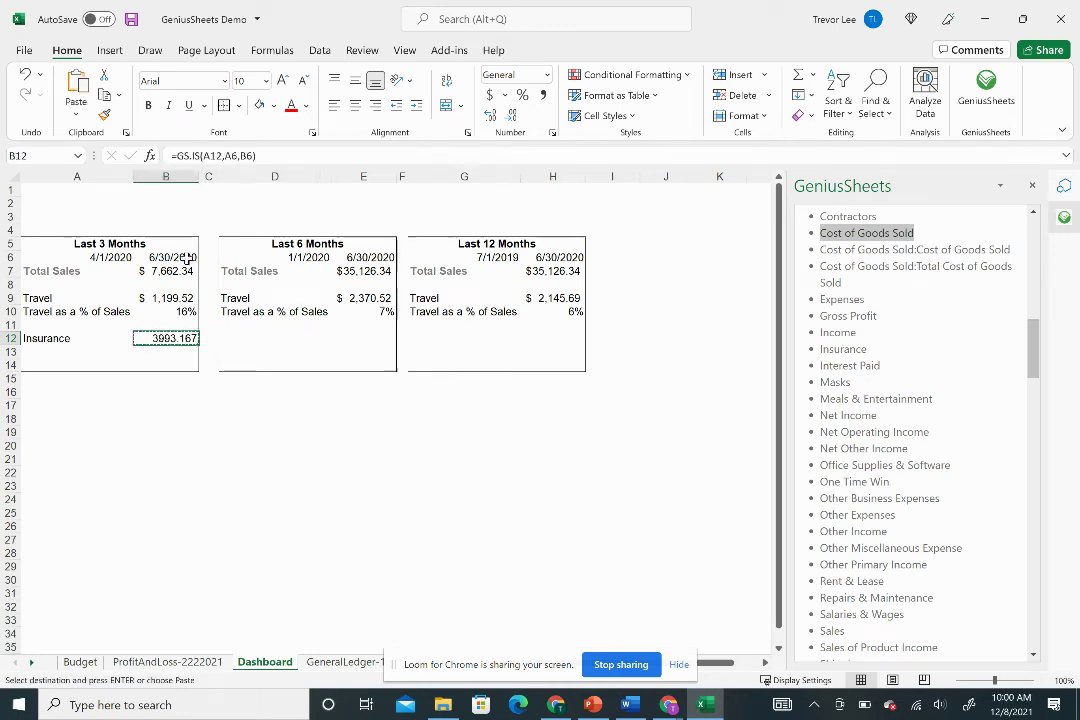
key(shift+Left)
key(ctrl+c)
key(Right)
key(Right)
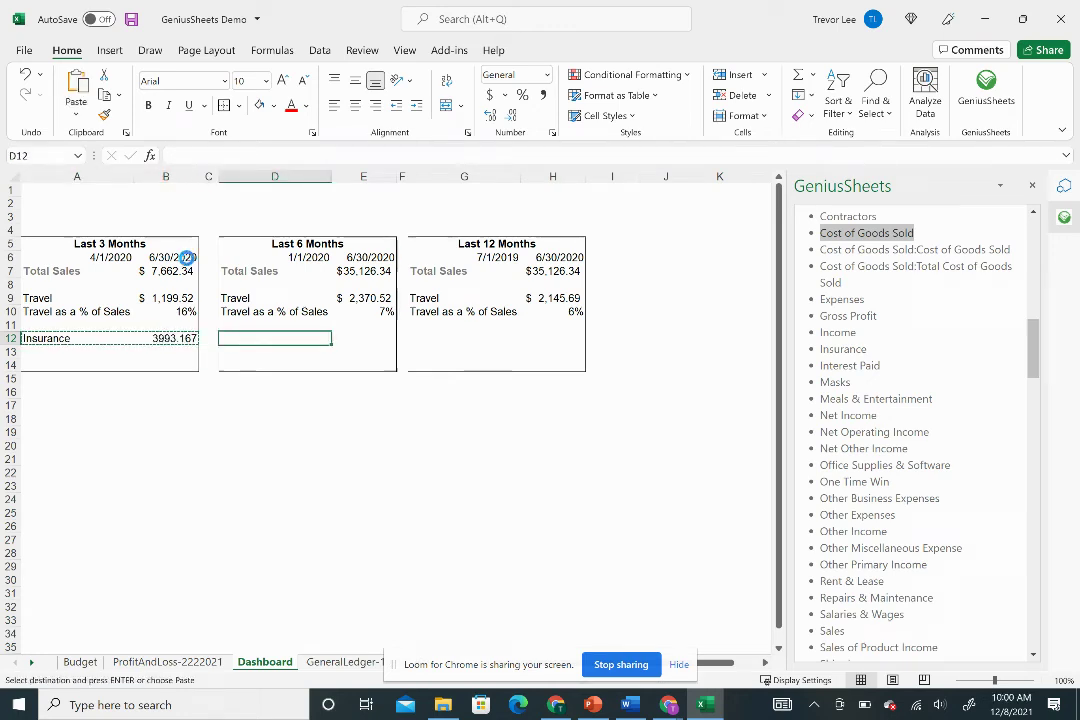
key(ctrl+v)
key(Right)
key(Right)
key(Right)
key(ctrl+v)
key(Left)
key(Down)
key(Left)
key(Left)
key(Left)
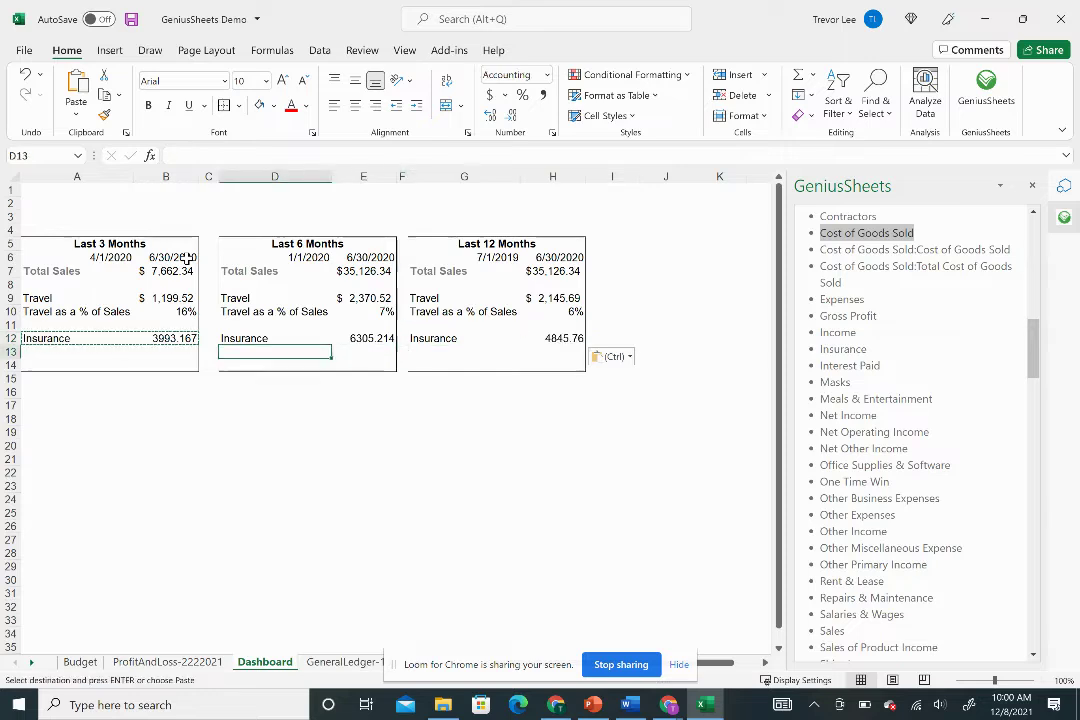
key(Left)
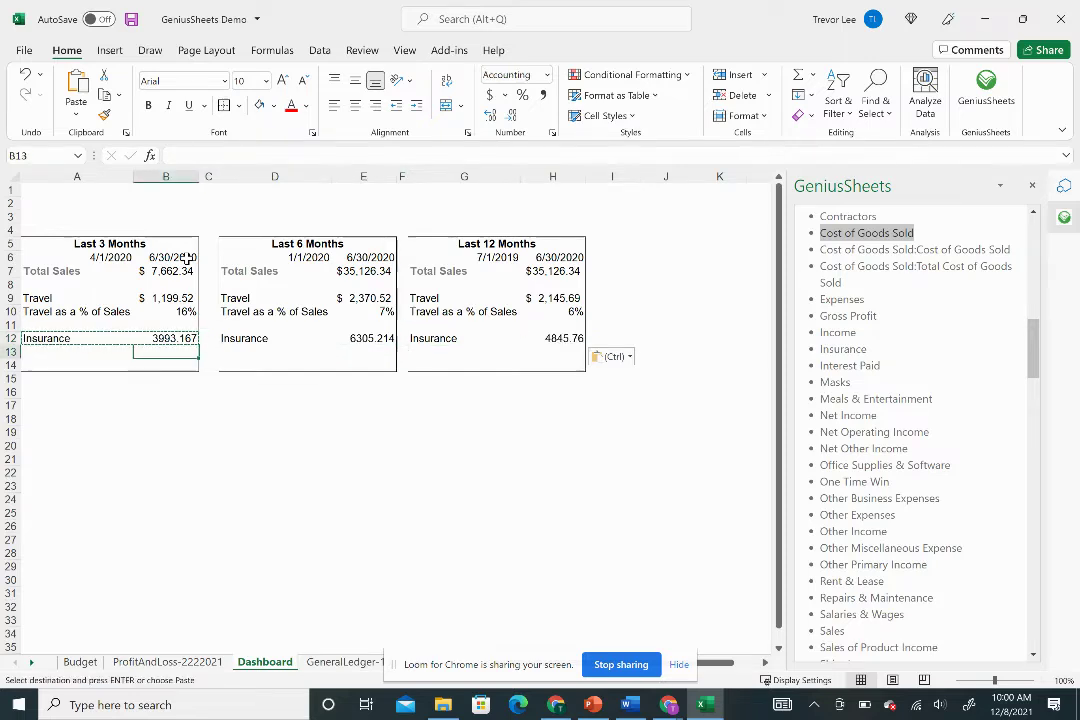
key(Left)
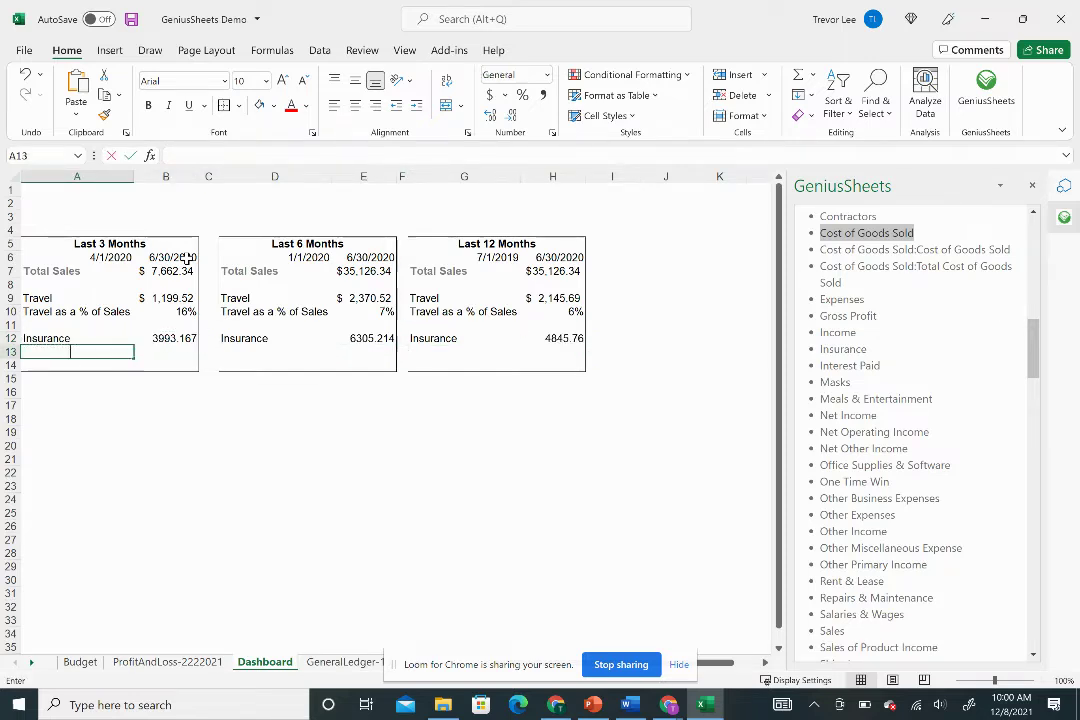
Add an 'Insurance as a % of Sales' row to the 3-month box dividing Insurance by Total Sales
text(Insurance as)
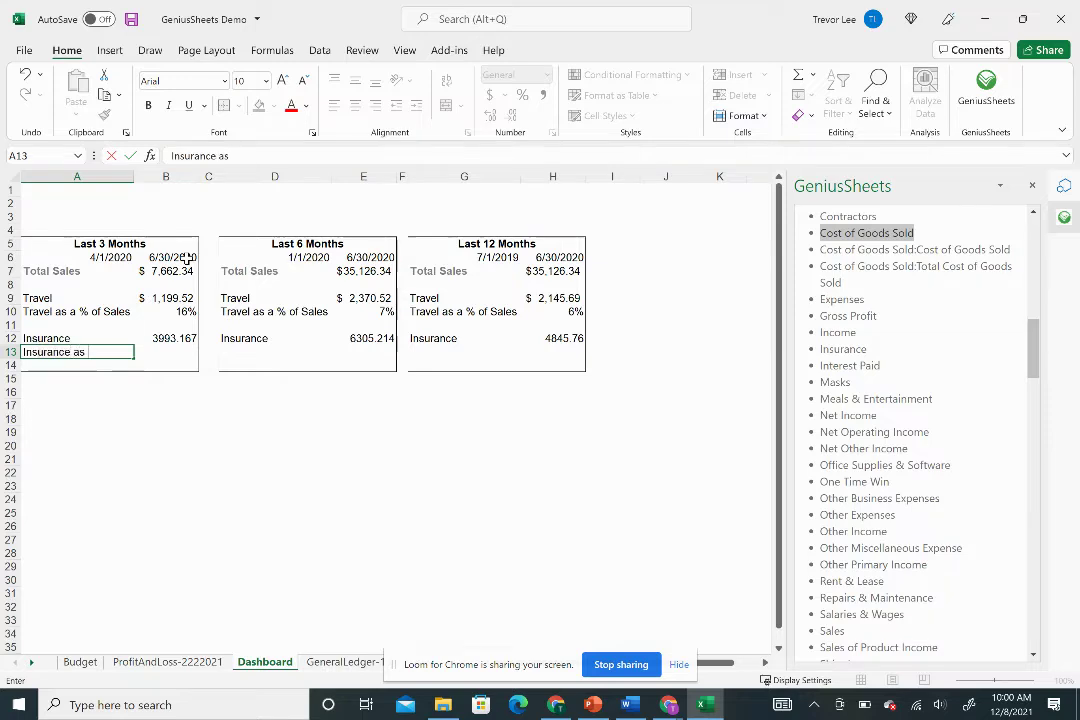
text( a % of Sales)
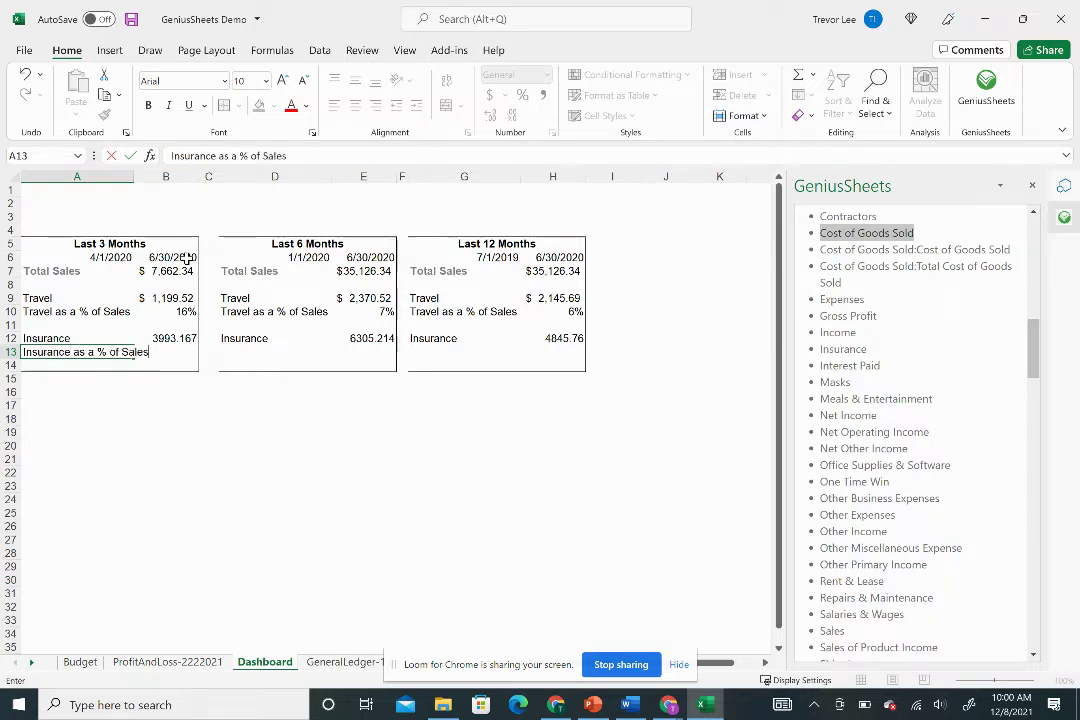
key(Return)
key(Up)
key(Right)
text(=)
key(Up)
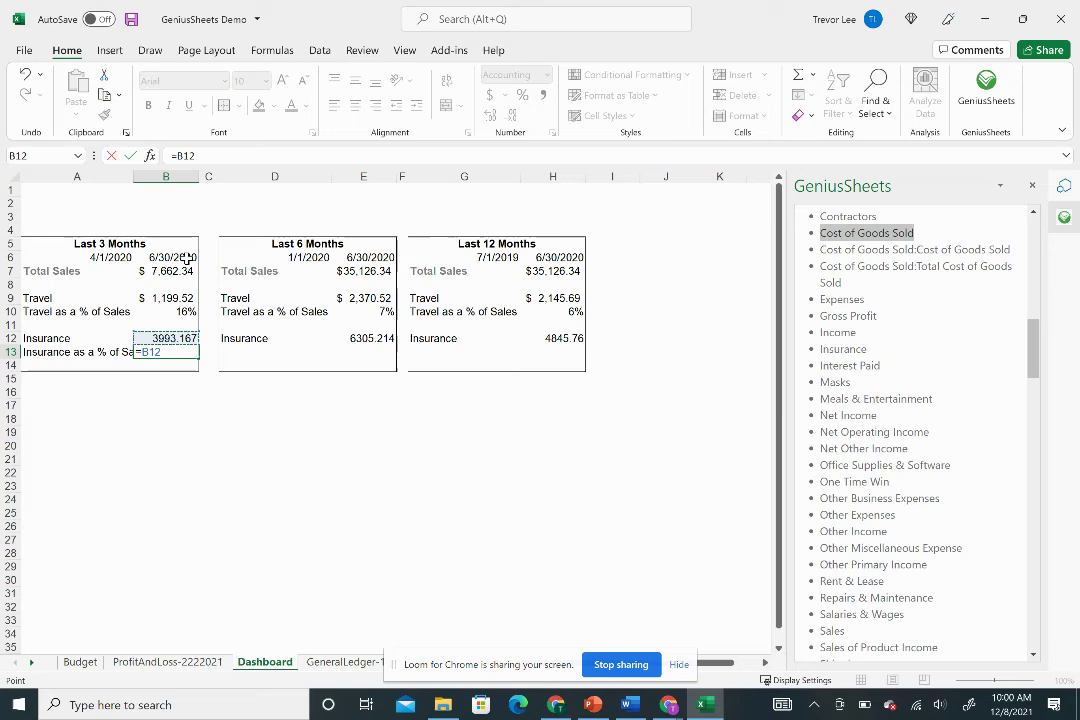
text(/)
key(Up)
key(Up)
key(Up)
key(Up)
key(Up)
key(Up)
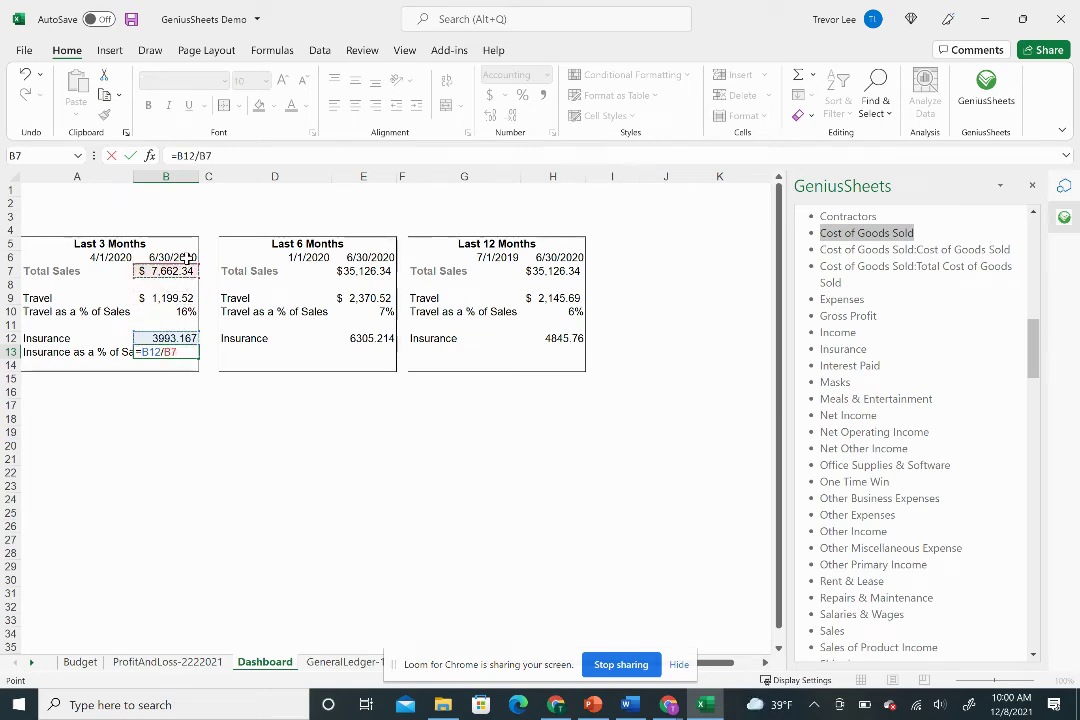
key(Return)
key(Up)
Copy the Insurance as a % of Sales row into the 6-month and 12-month boxes
key(Left)
key(shift+Right)
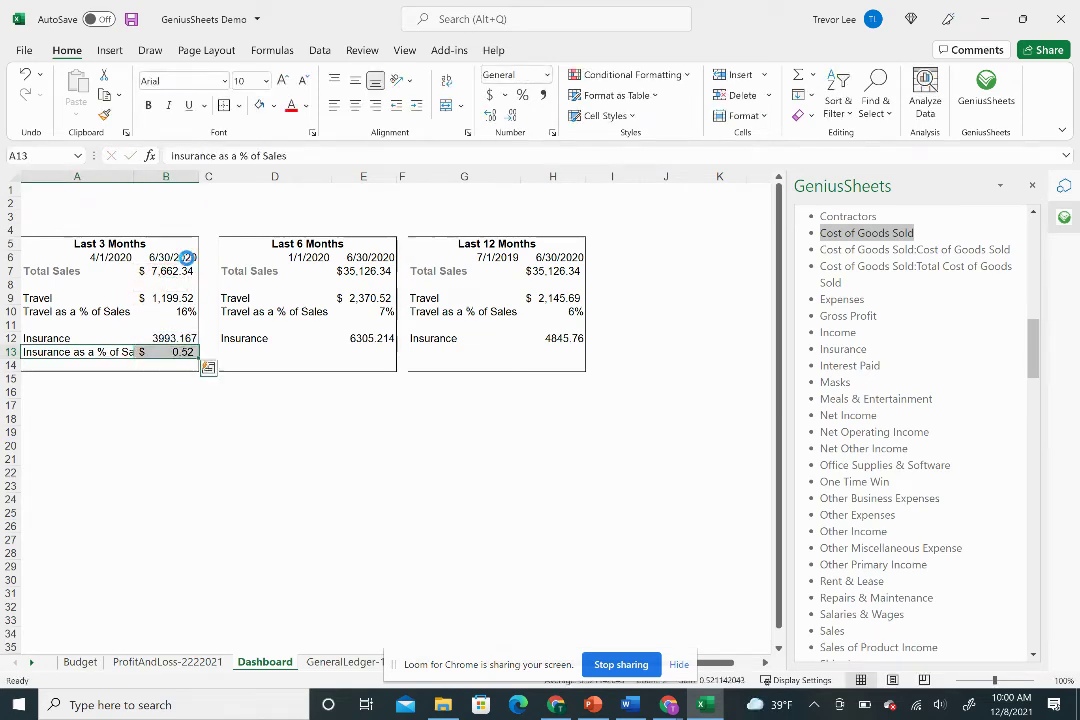
key(ctrl+c)
key(Right)
key(Right)
key(Right)
key(ctrl+v)
key(Right)
key(Right)
key(Right)
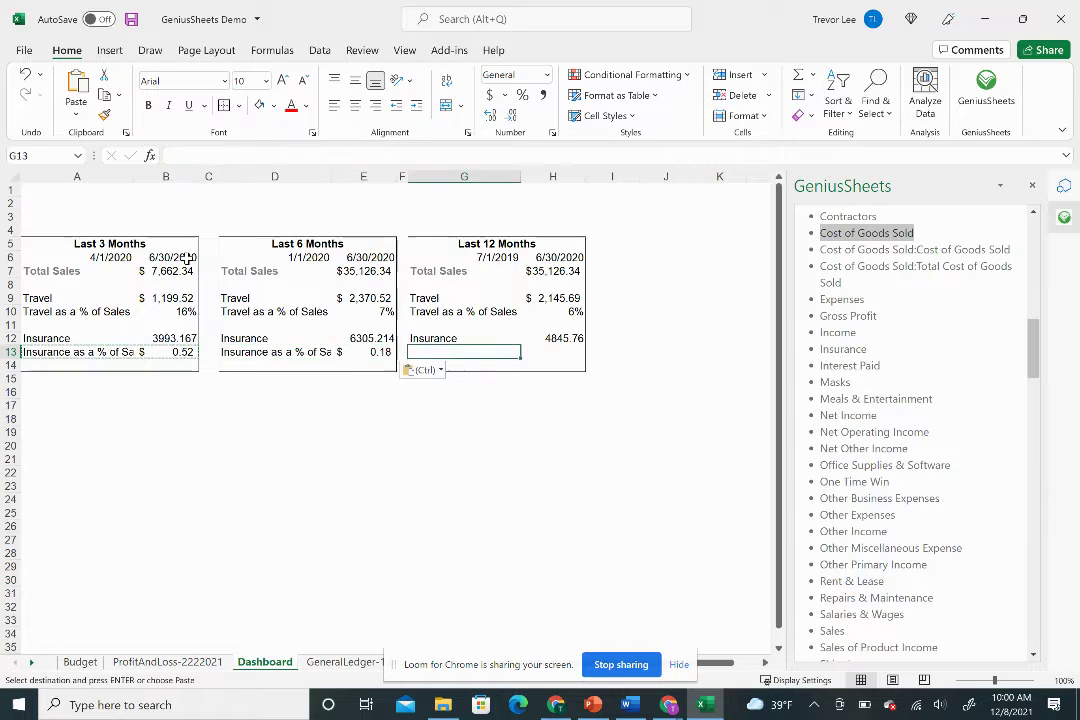
key(ctrl+v)
key(Left)
key(Left)
key(Left)
key(Left)
key(Left)
Format B13 with Percent Style so it shows 52%
key(alt)
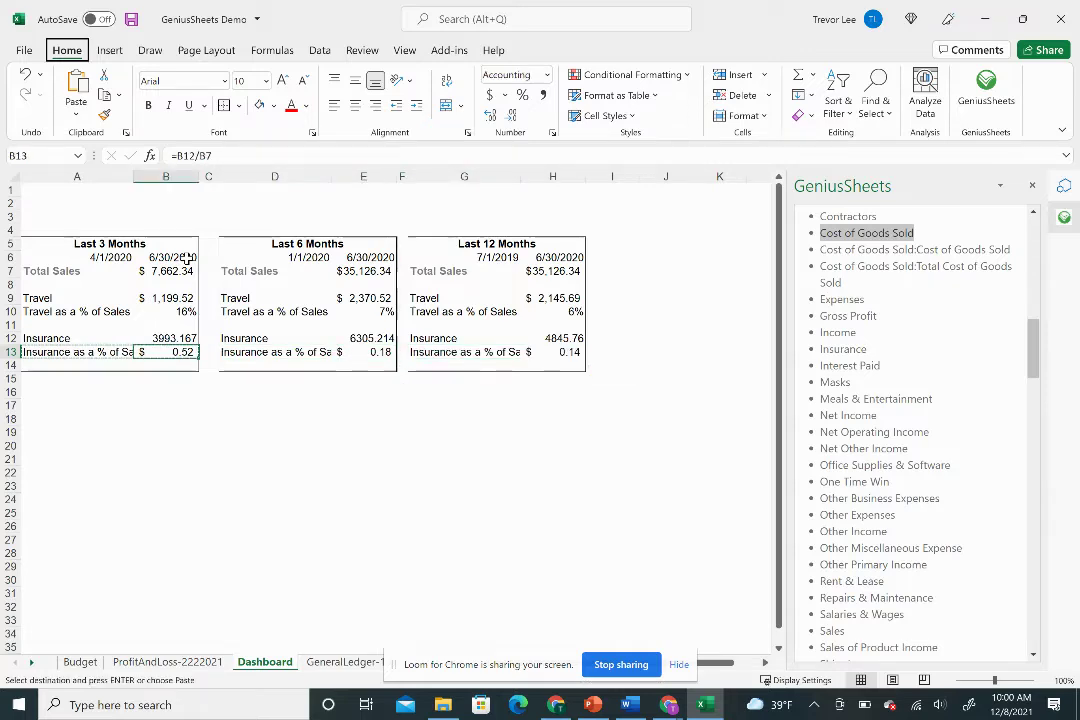
key(h)
key(p)
key(Return)
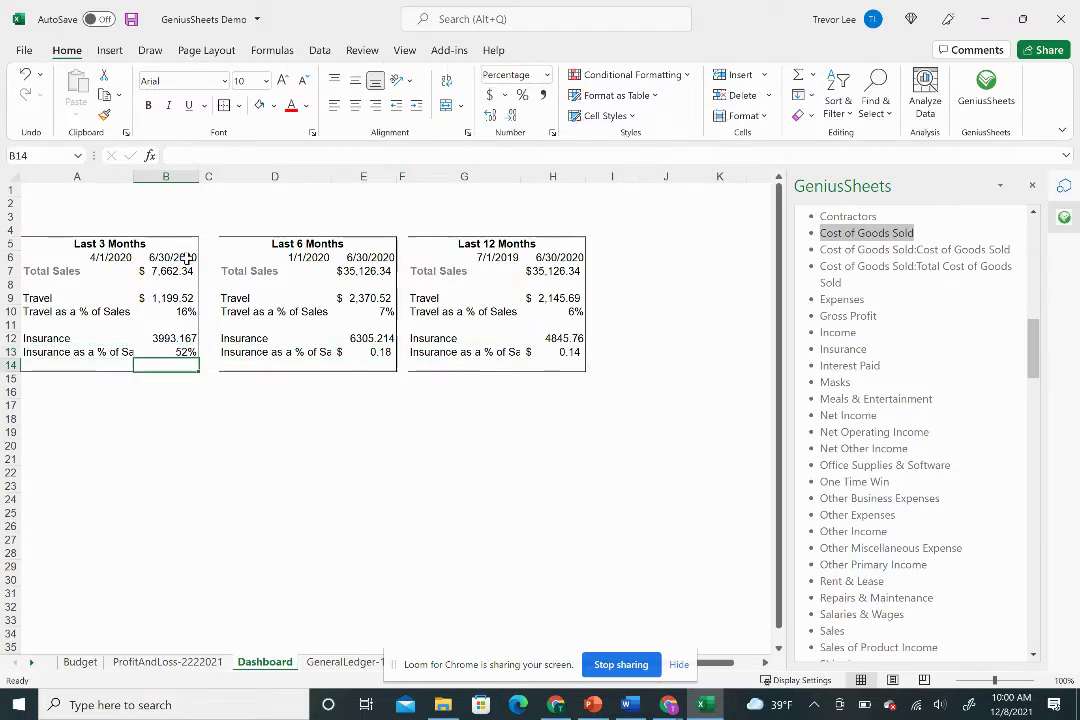
key(Up)
key(Right)
key(Right)
key(Right)
key(Right)
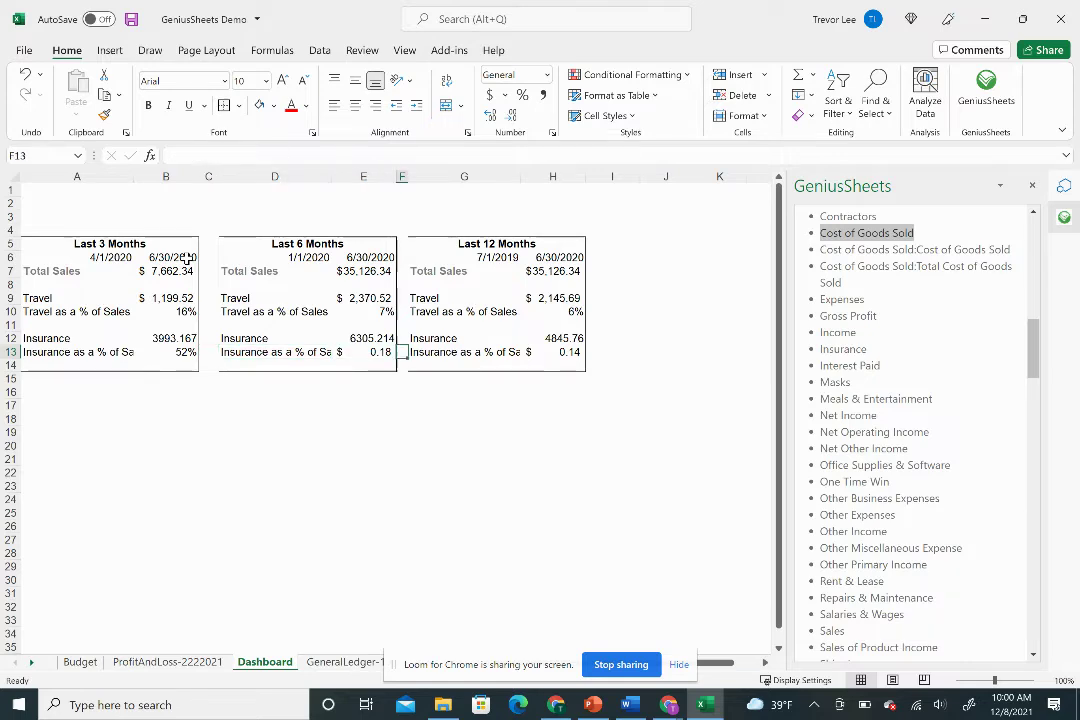
Apply Percent Style to E13 and H13, showing 18% and 14%
key(Left)
key(alt)
key(h)
key(a)
key(n)
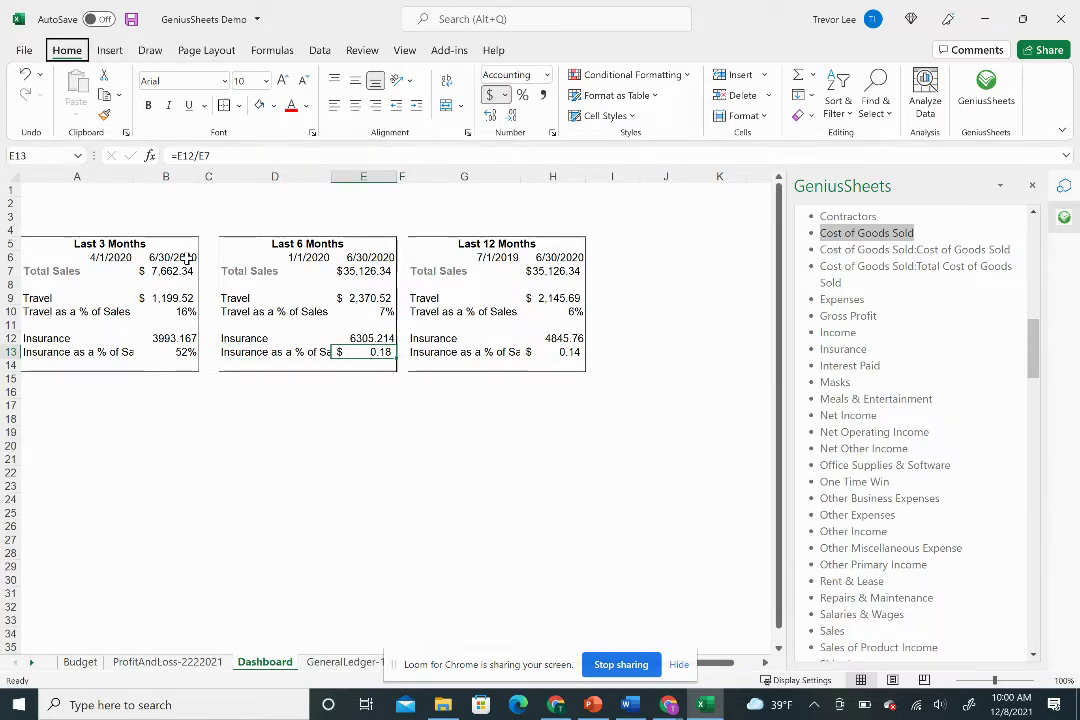
key(alt)
key(h)
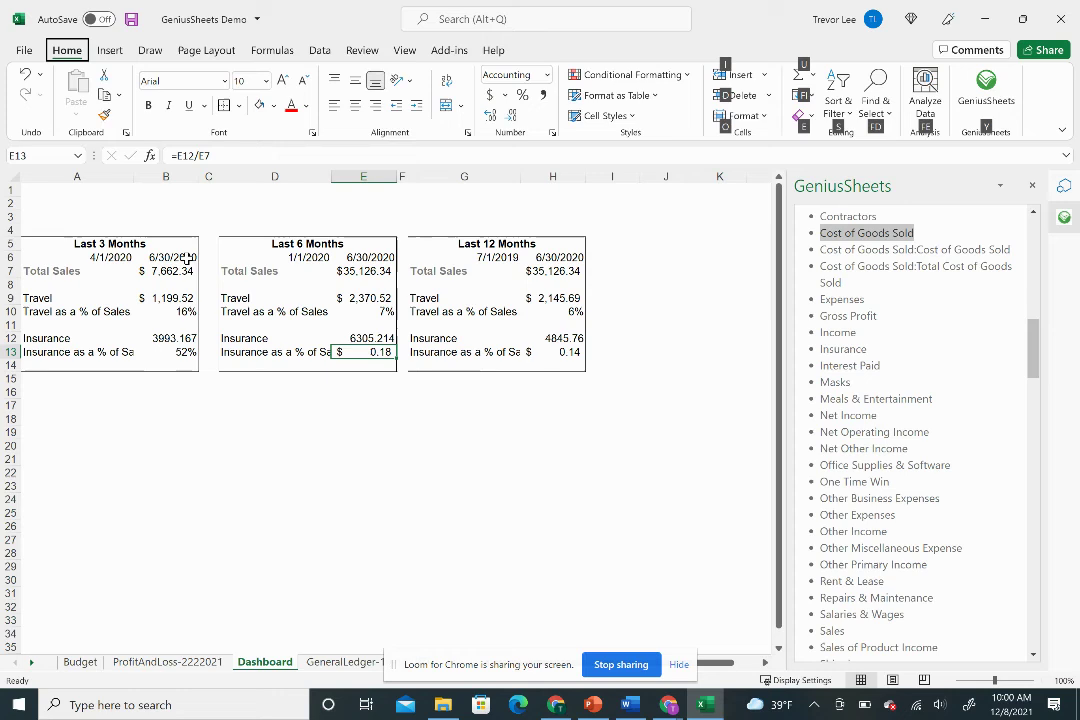
key(p)
key(Right)
key(Right)
key(Right)
key(Right)
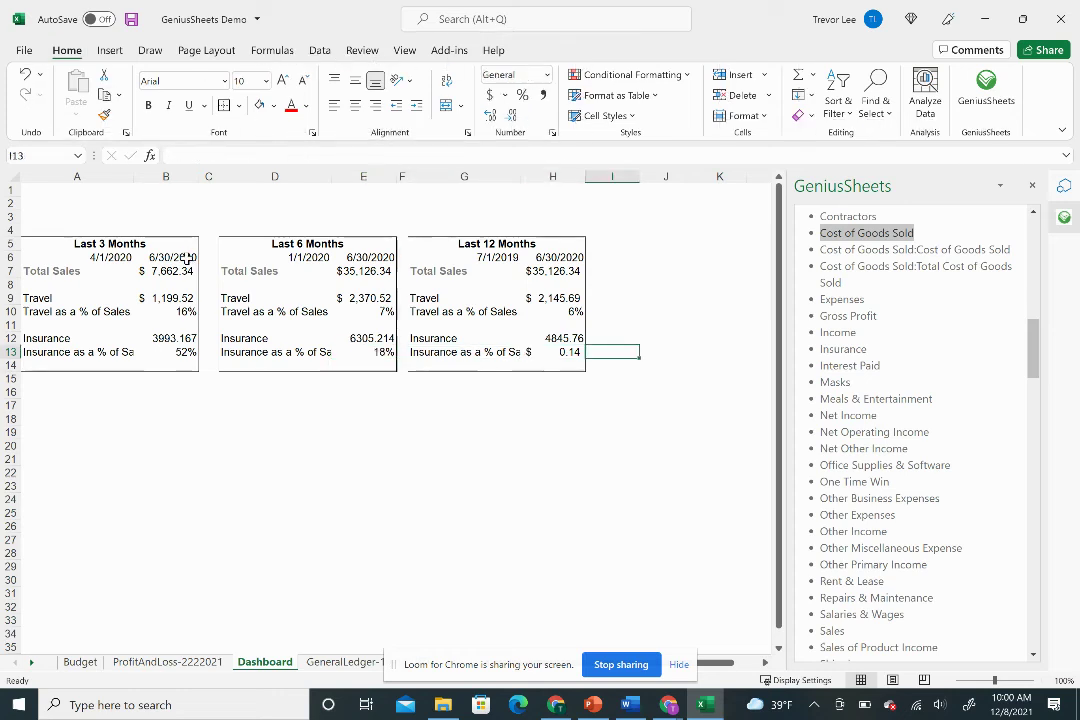
key(Left)
key(alt)
key(h)
key(p)
key(Down)
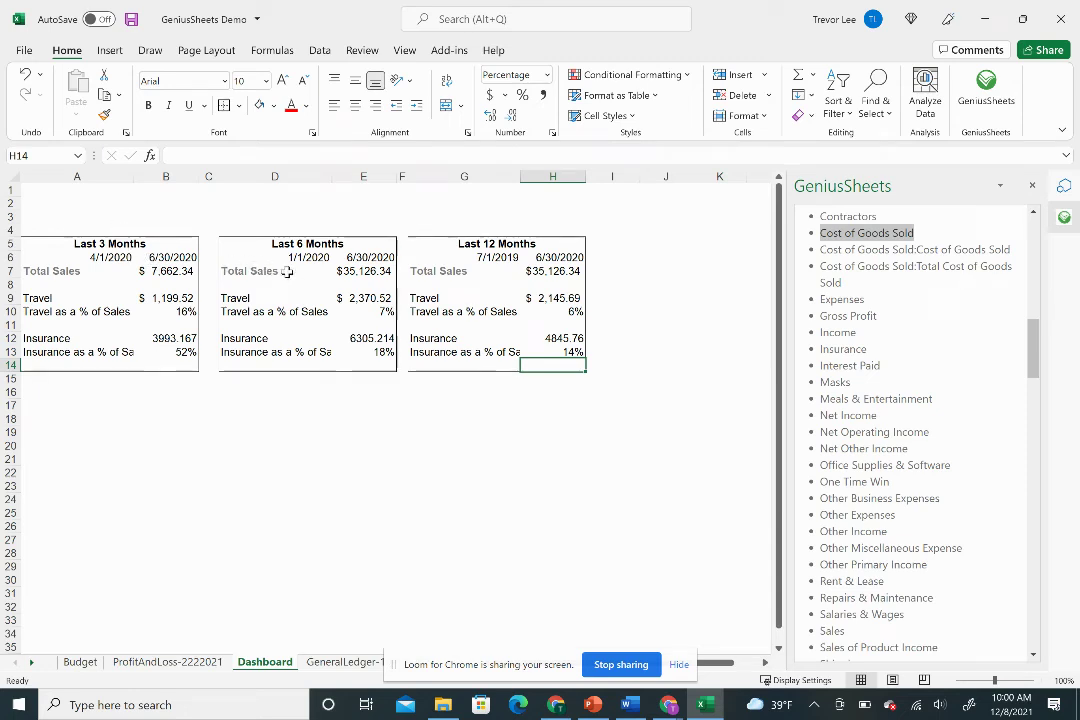
Set the 3-month box dates to 5/1/2020 through 7/31/2020 in A6:B6
click(114, 271)
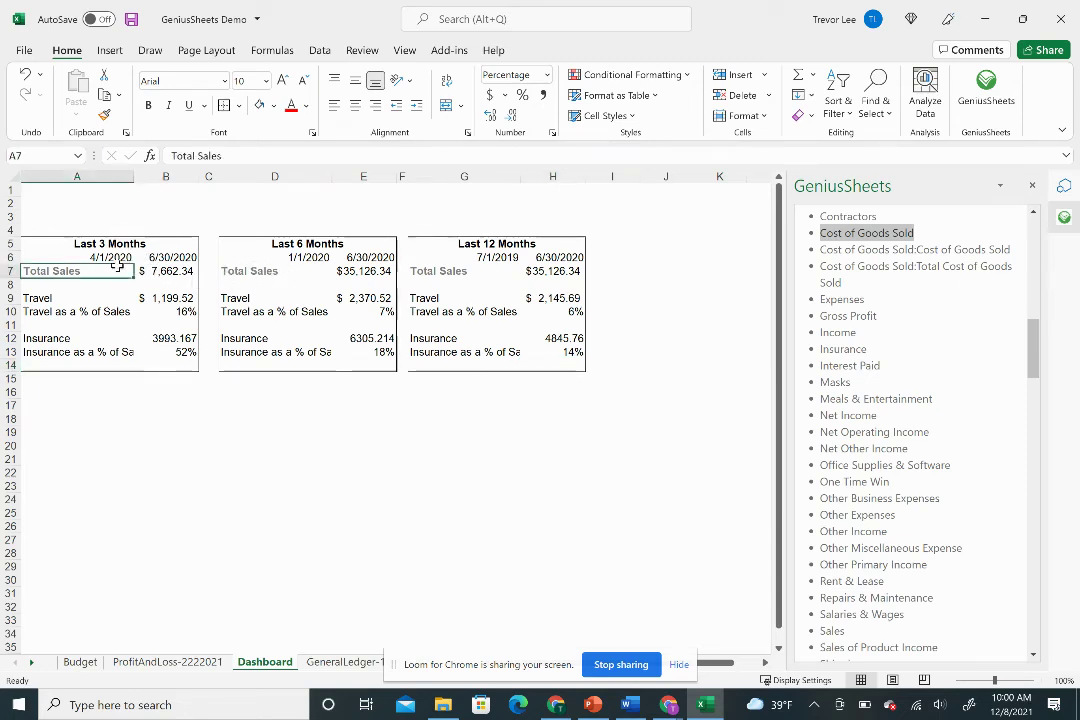
click(108, 258)
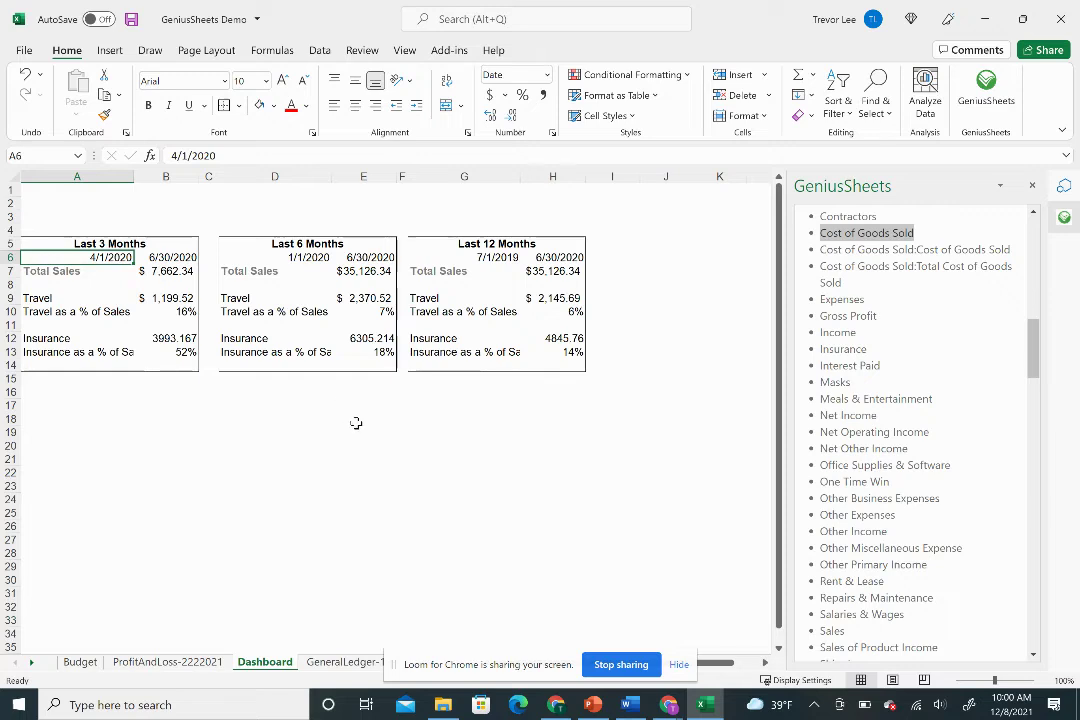
text(5/1/2)
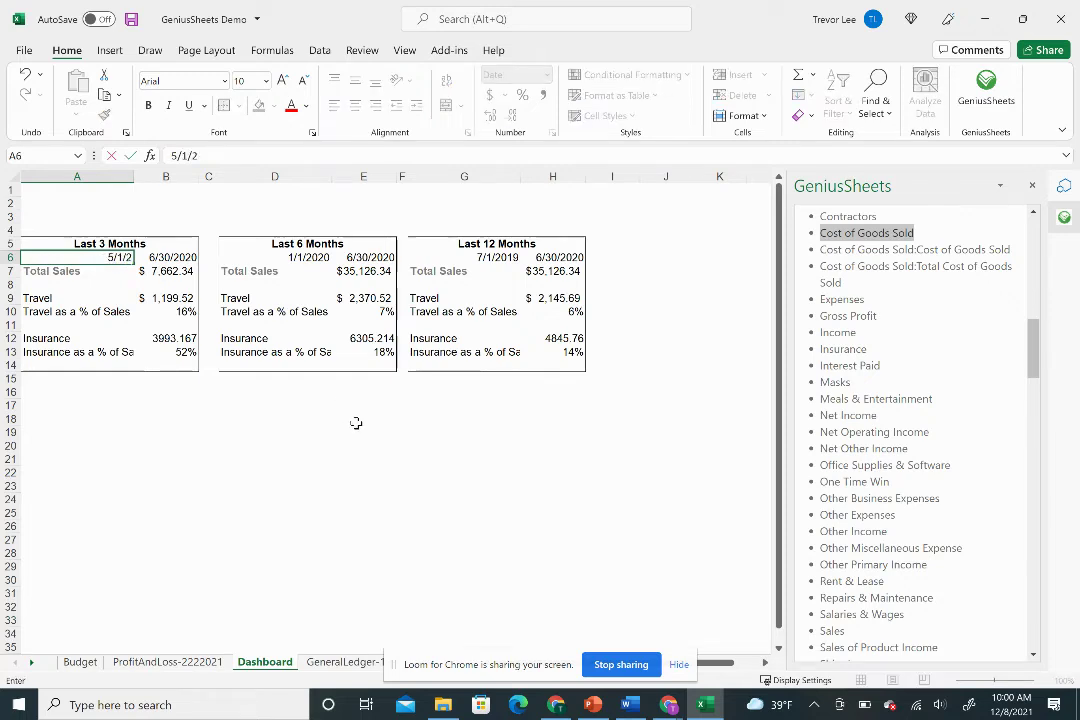
text(020)
key(Return)
key(Up)
key(Right)
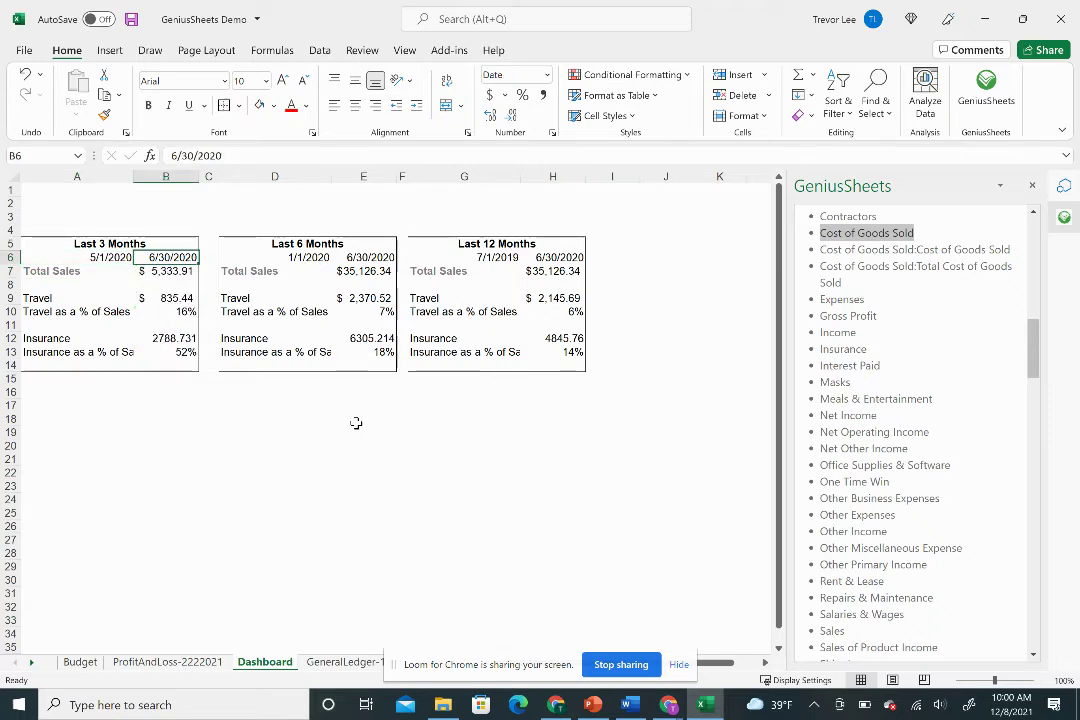
text(7/31)
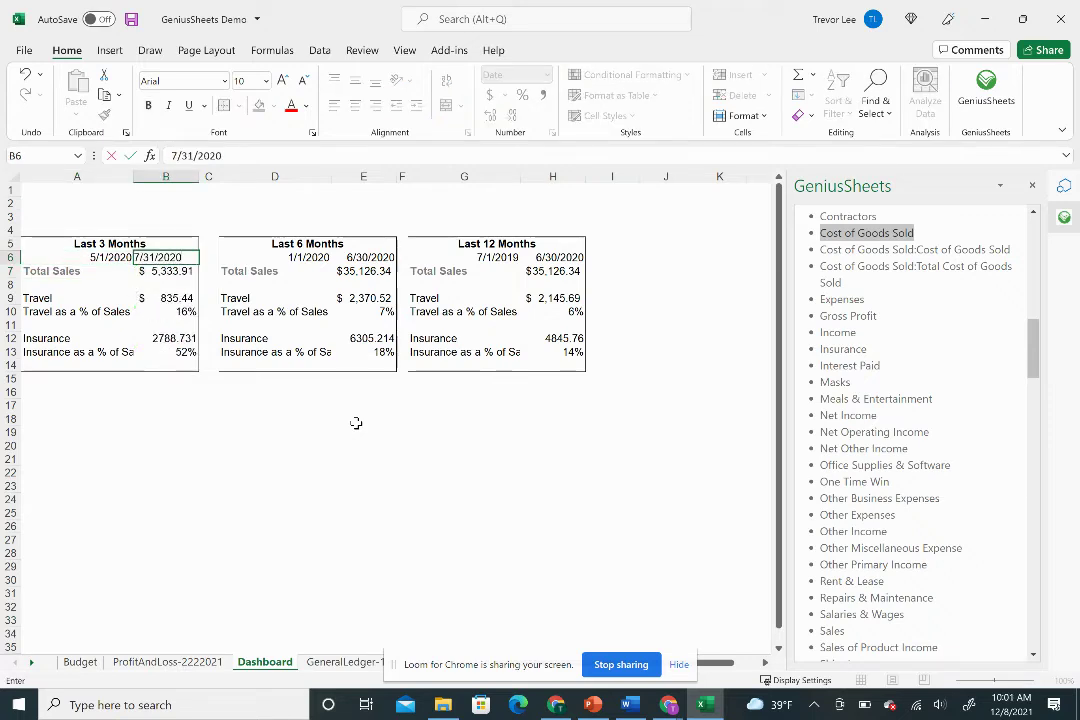
key(Return)
Set the 6-month box dates to 2/1/2020 through 7/31/2020 in D6:E6
key(Up)
key(Right)
key(Right)
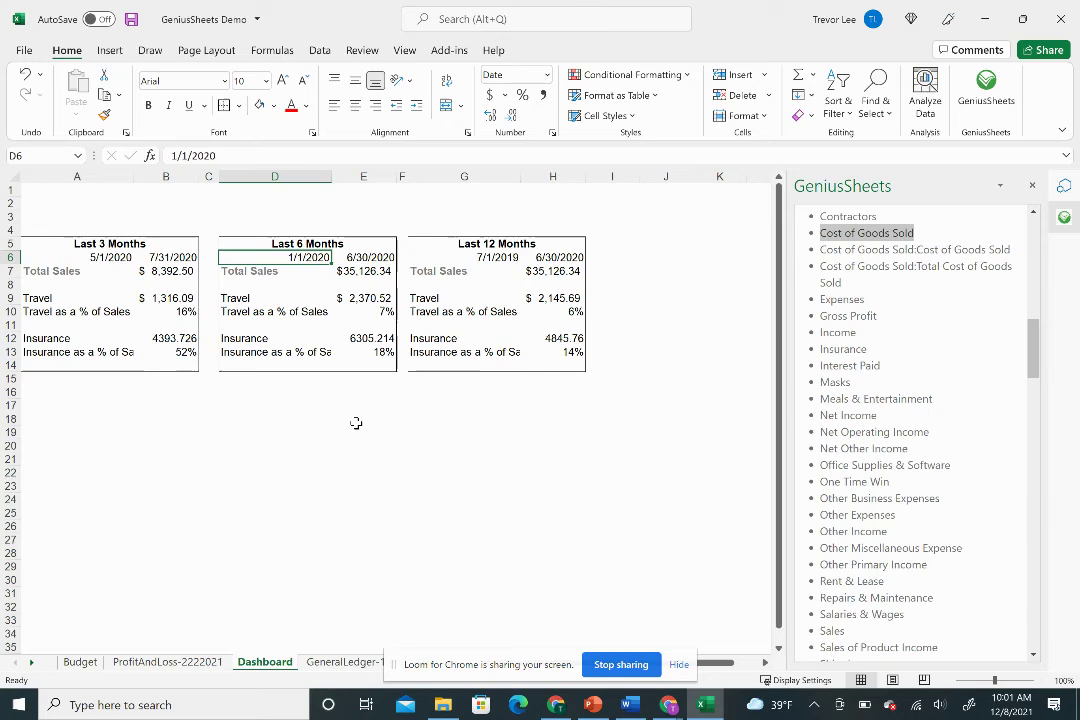
text(2/)
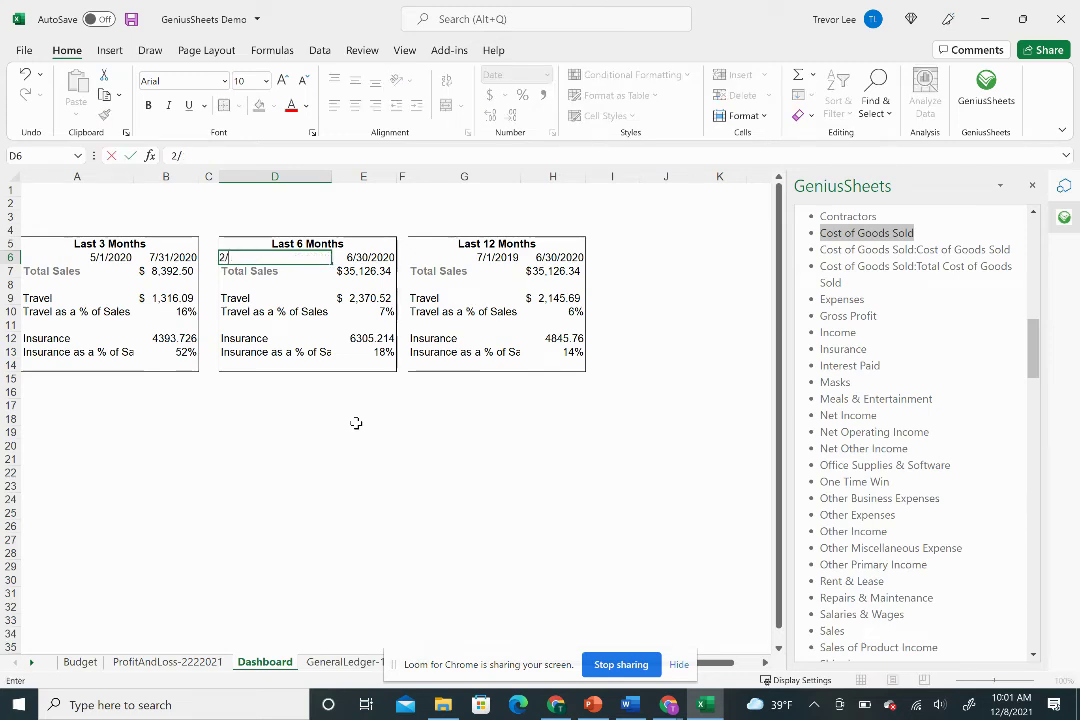
text(1/2020)
key(Return)
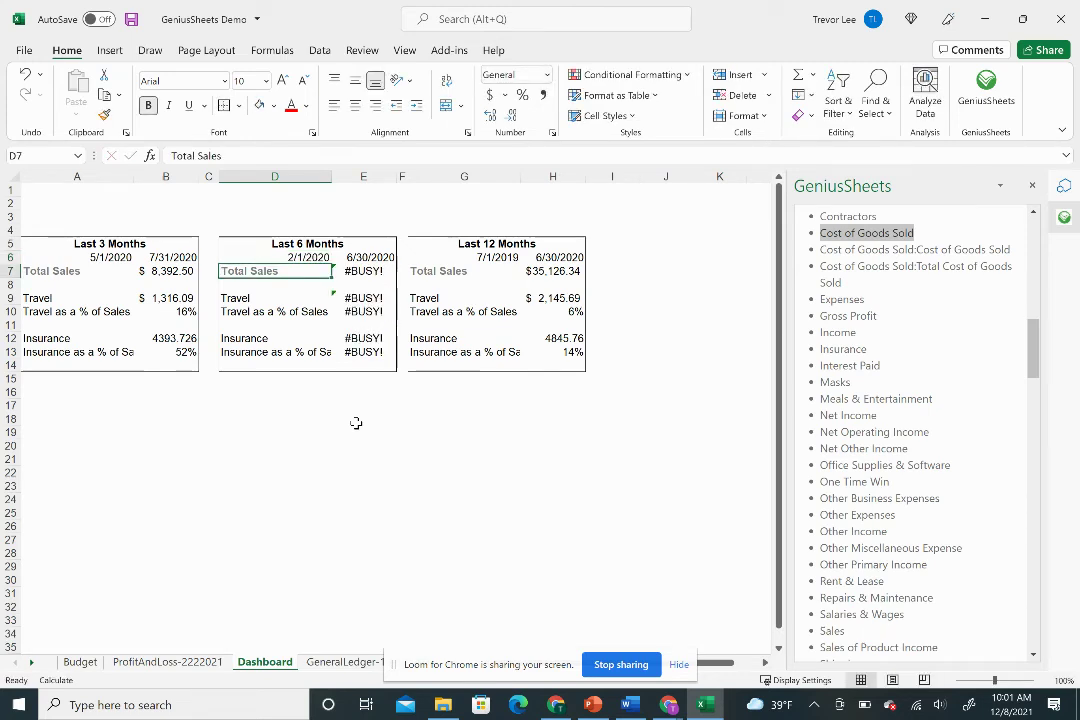
key(Up)
key(Right)
text(7/3)
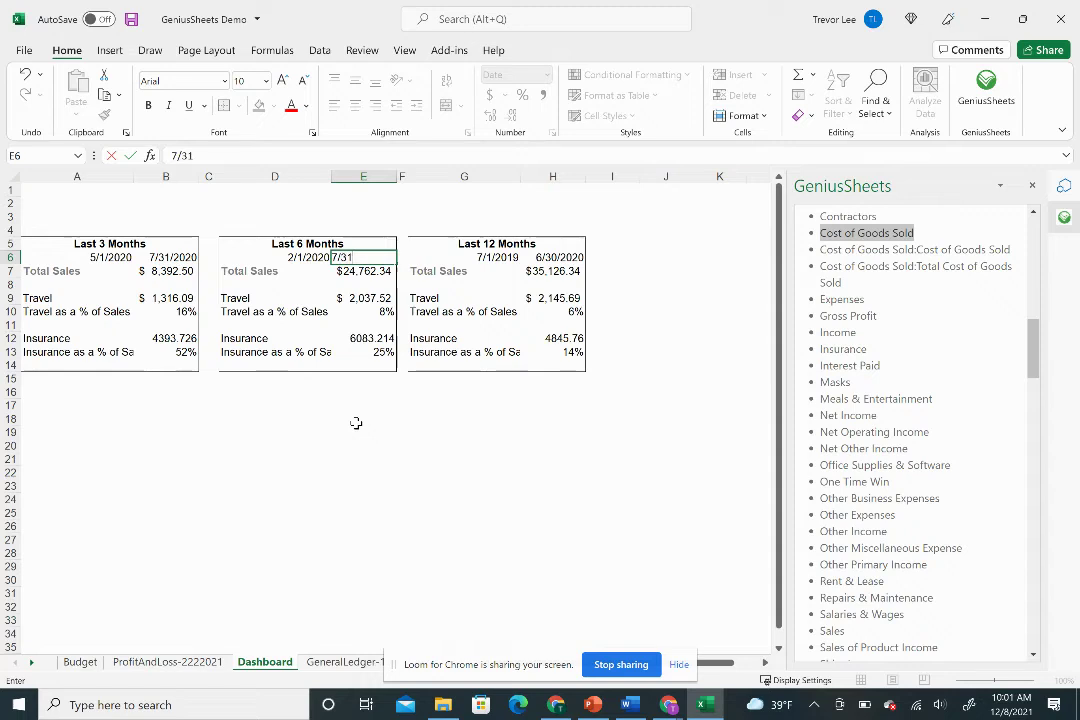
text(1/2020)
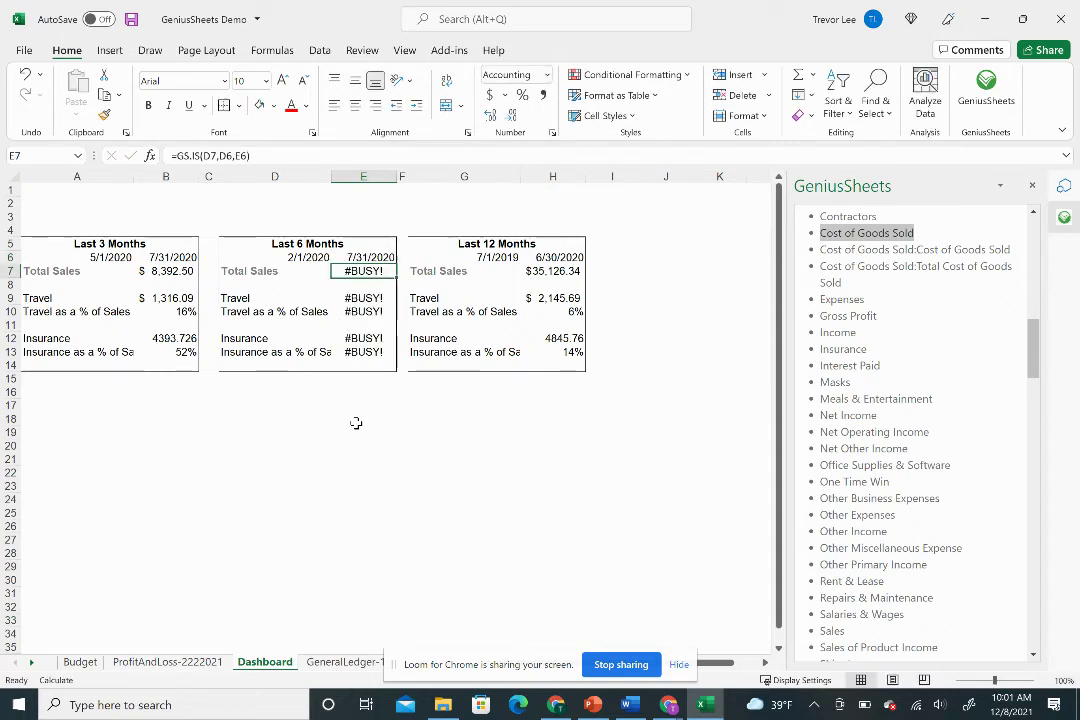
key(Up)
Set the 12-month box dates to 8/1/2019 through 7/31/2020 in G6:H6, correcting the start year
key(Right)
key(Right)
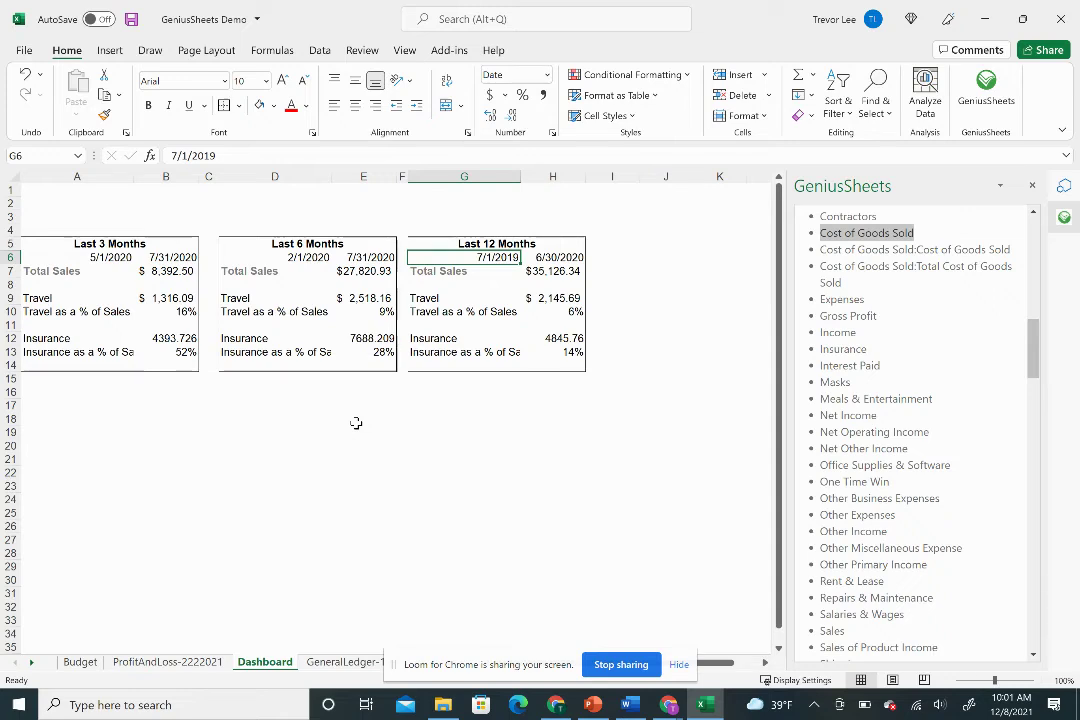
text(8/1/2020)
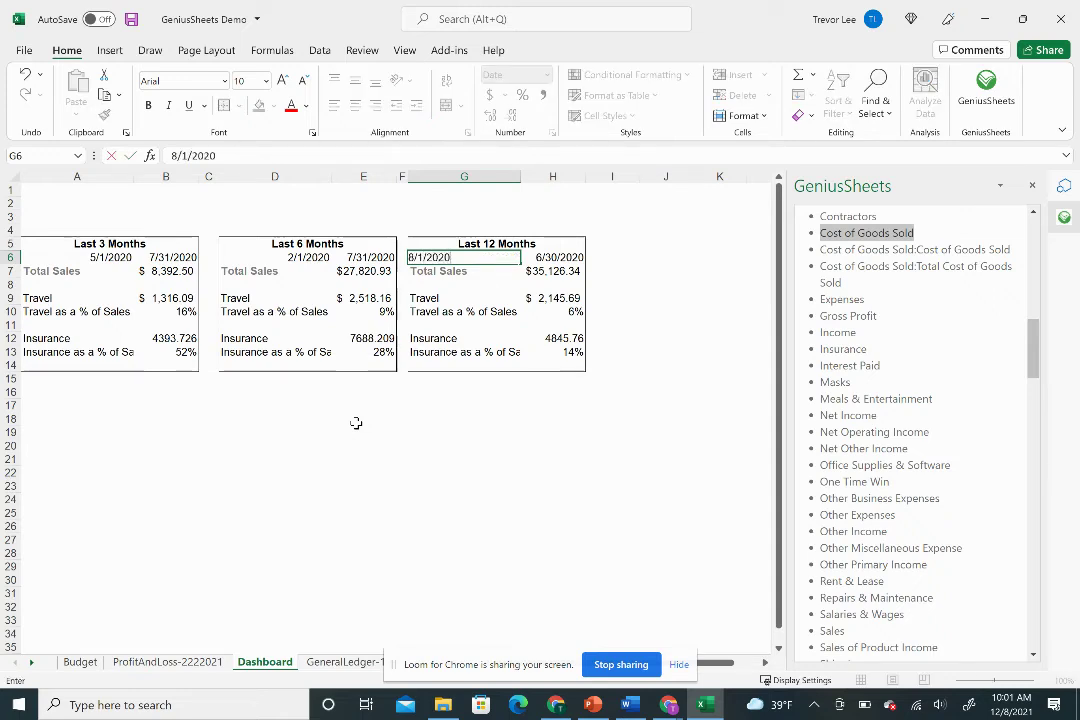
key(Return)
key(Up)
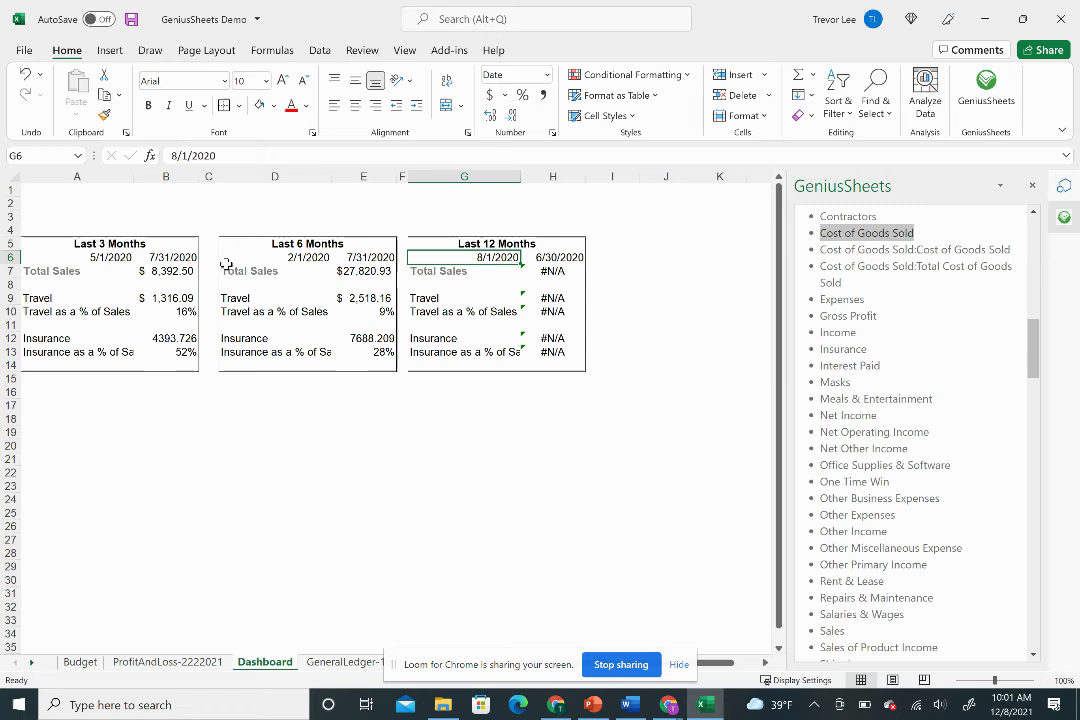
click(258, 159)
key(BackSpace)
key(BackSpace)
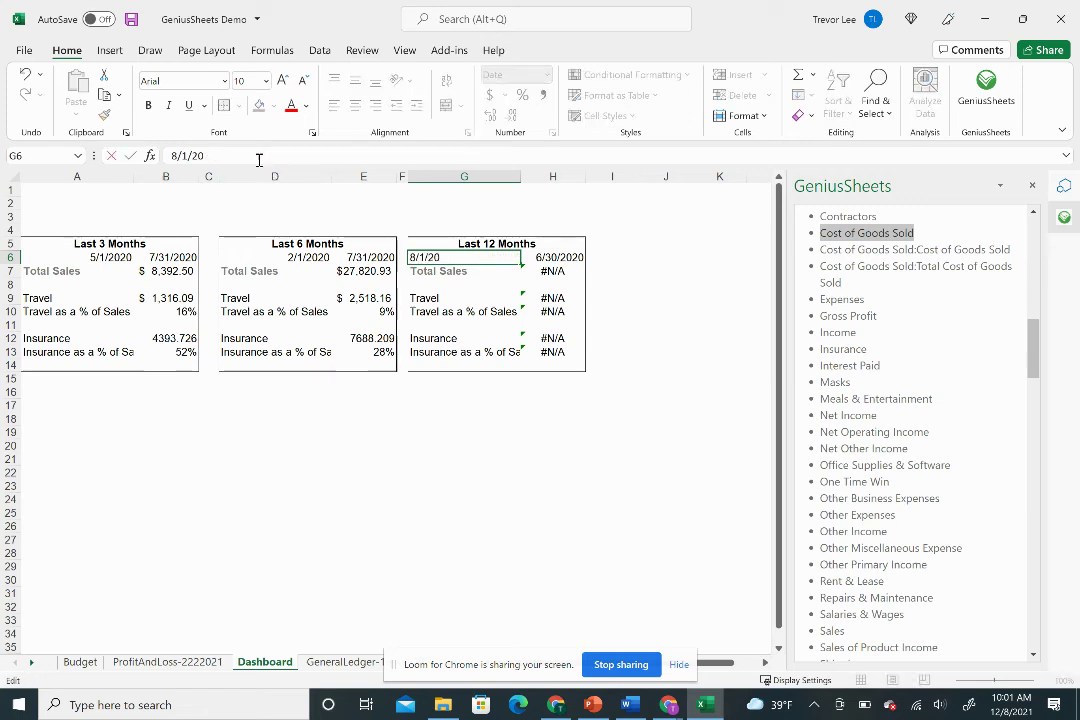
text(19)
key(Return)
key(Up)
key(Right)
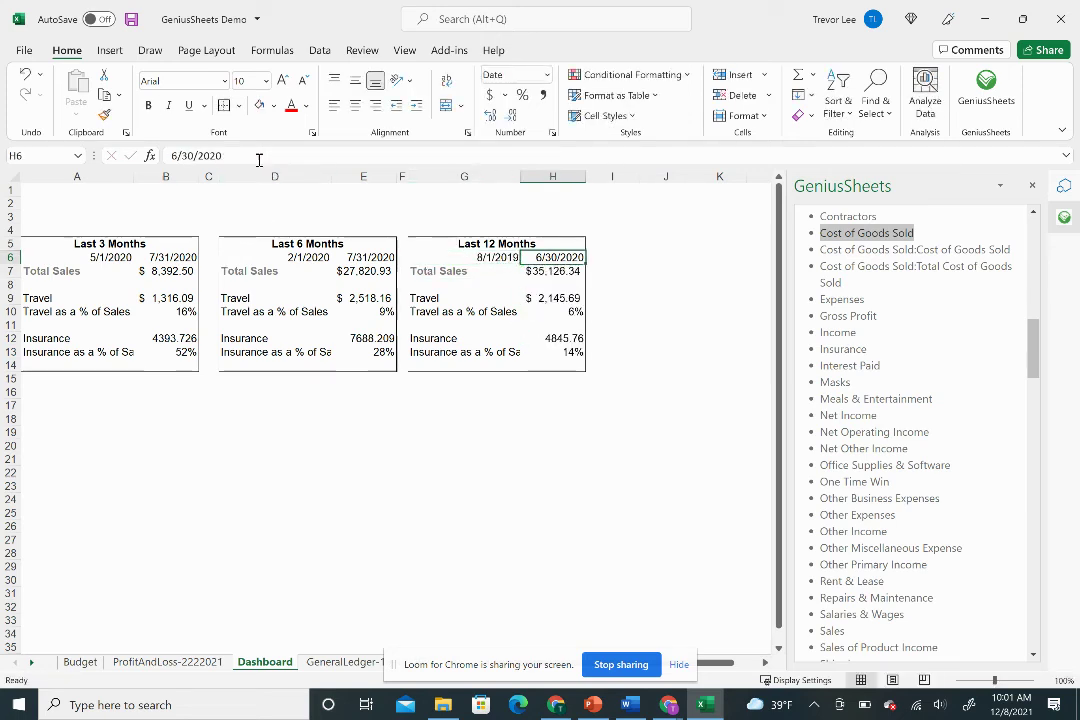
text(7/31/20)
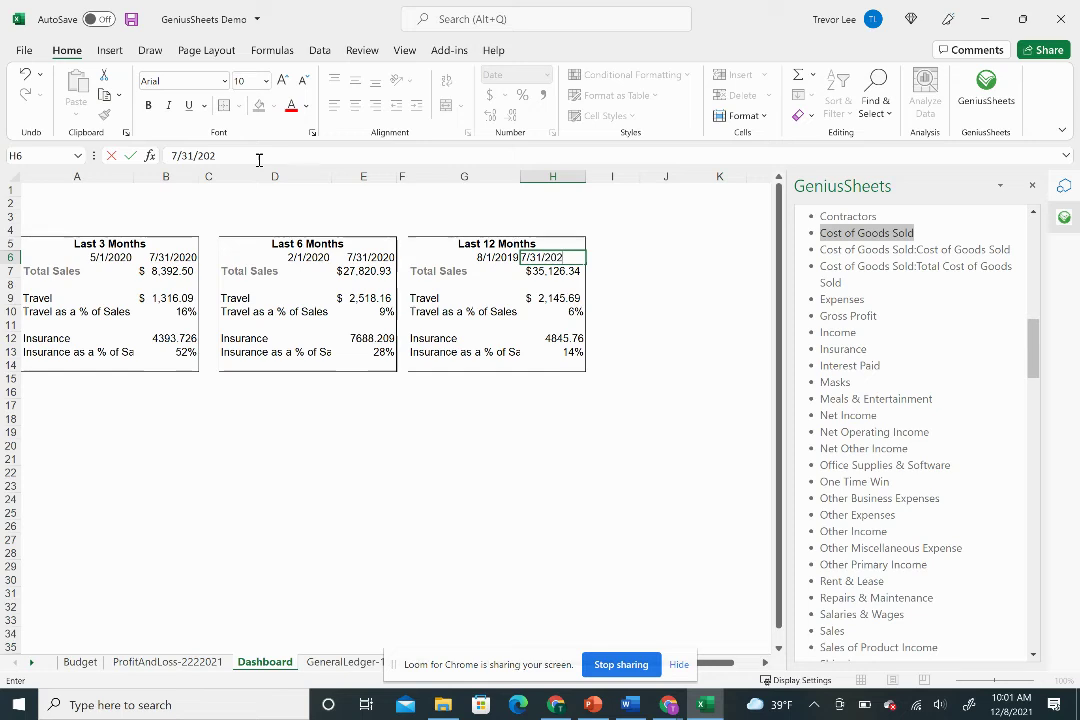
key(Return)
key(Up)
key(Right)
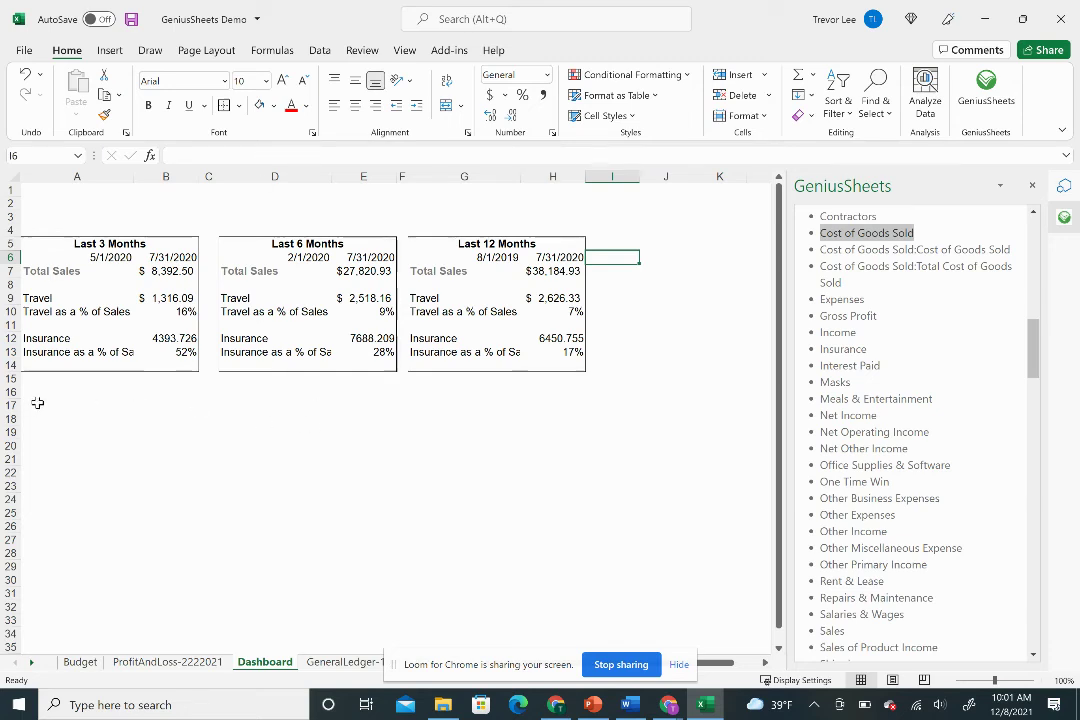
drag(37, 402, 541, 615)
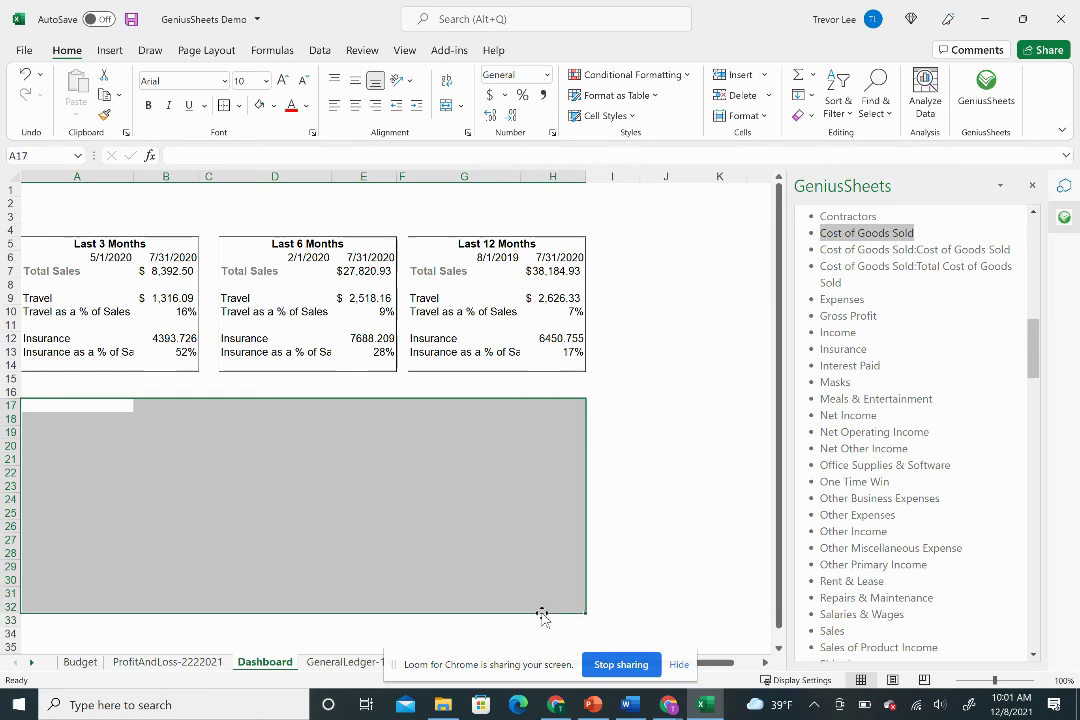
click(130, 486)
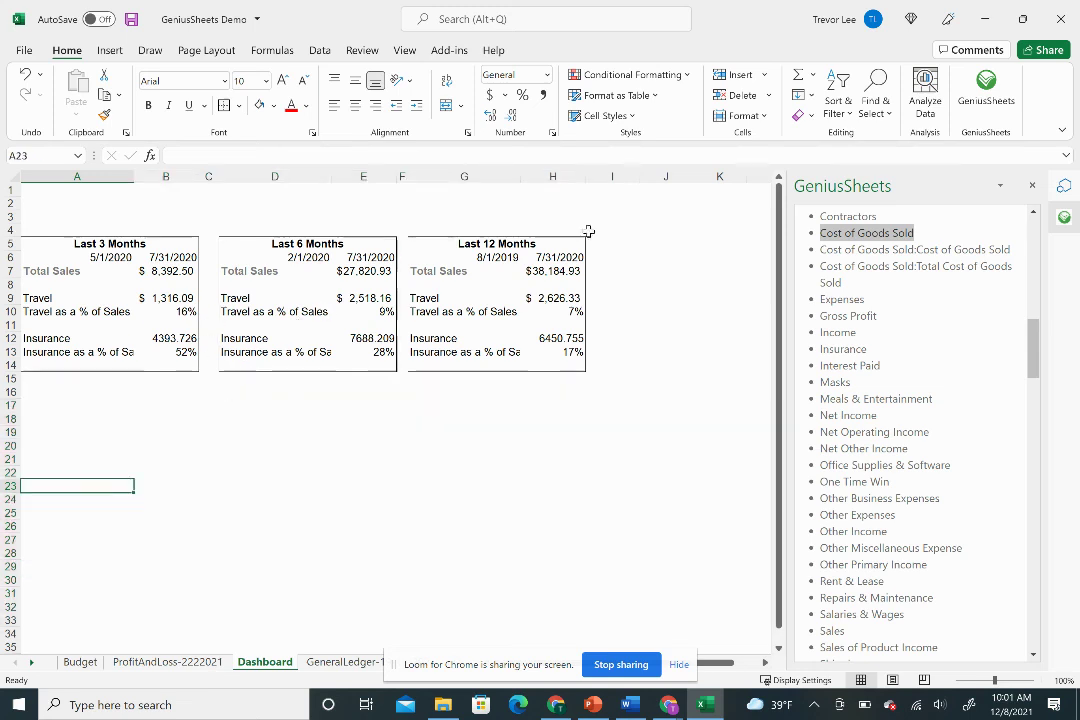
click(180, 338)
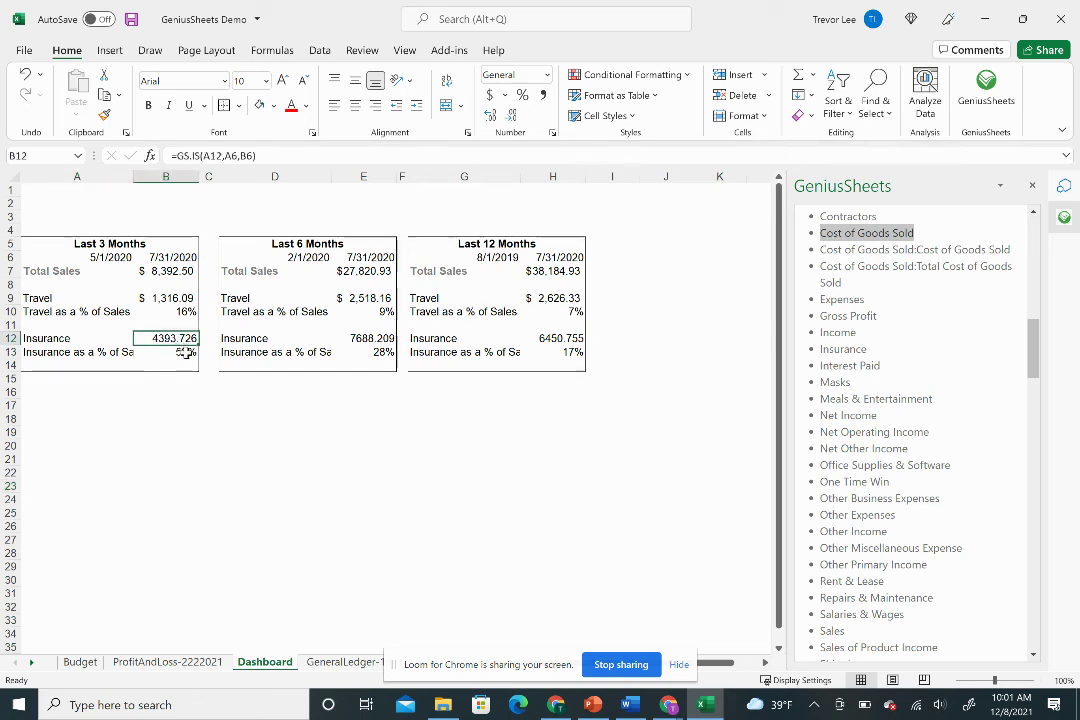
click(183, 352)
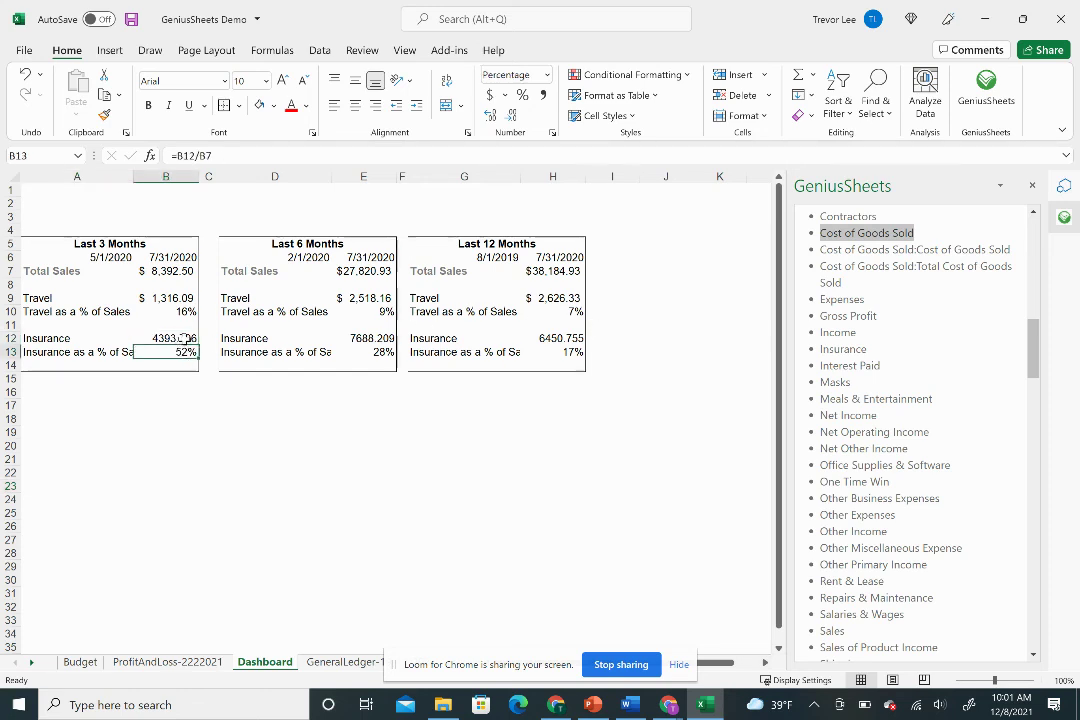
click(178, 338)
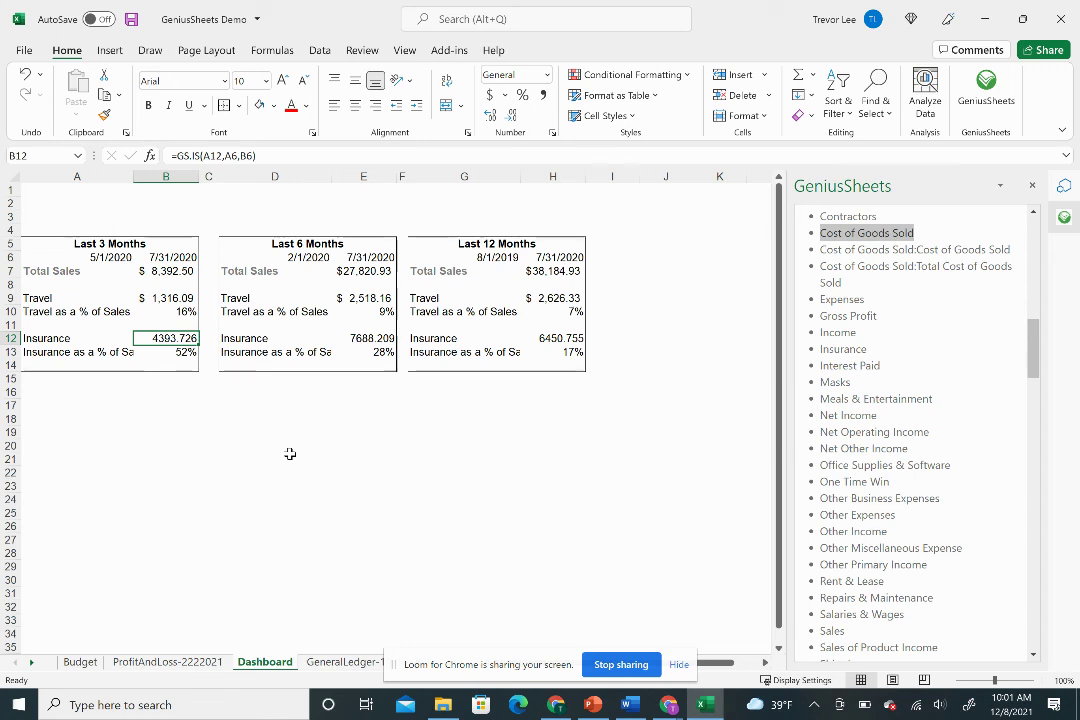